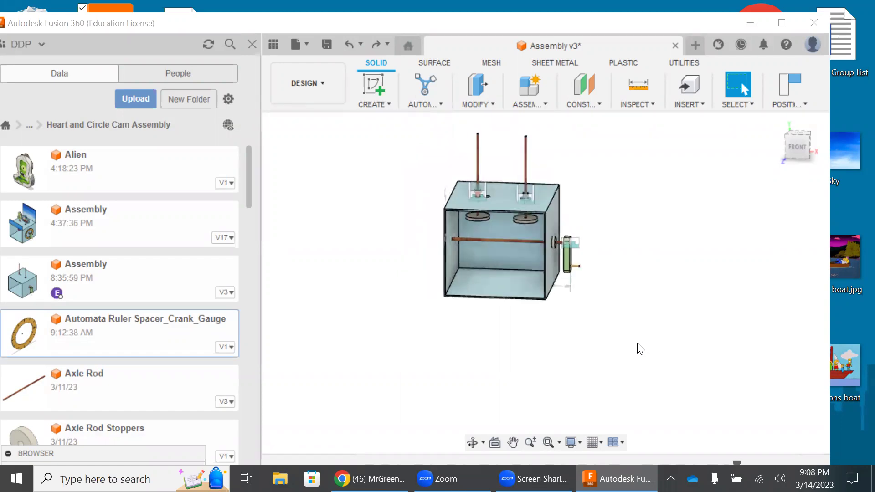
- Bring the box's right side into view and swing the green arm about its top joint
scroll(638, 347, up, 3)
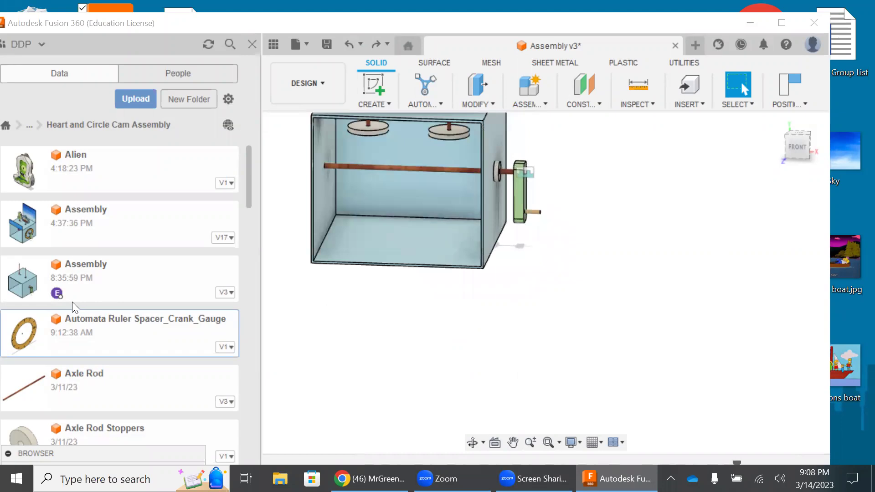
click(513, 442)
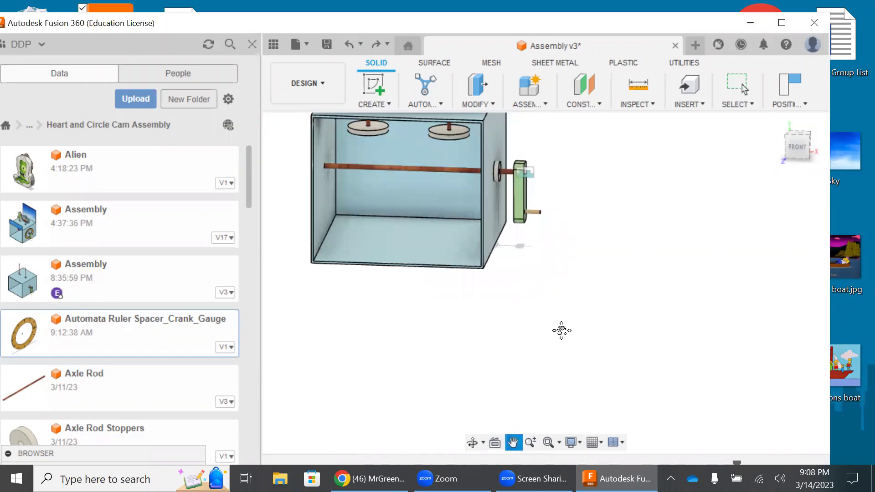
drag(661, 217, 681, 266)
key(Escape)
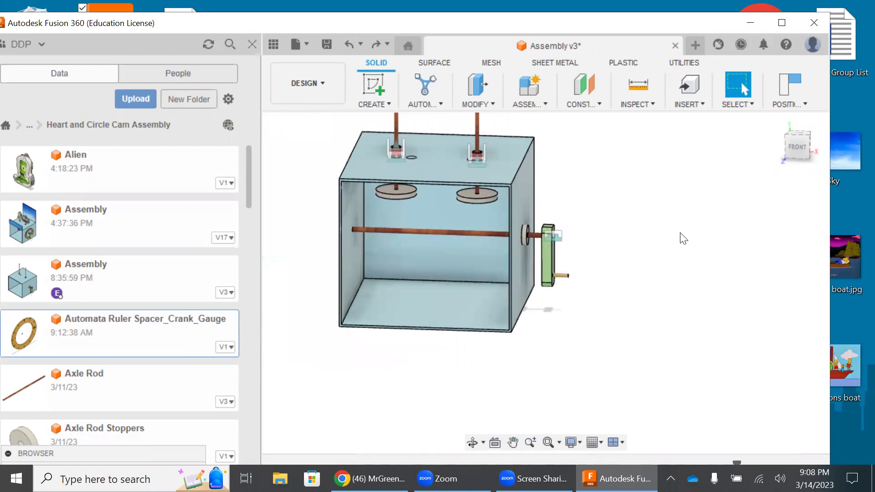
click(812, 147)
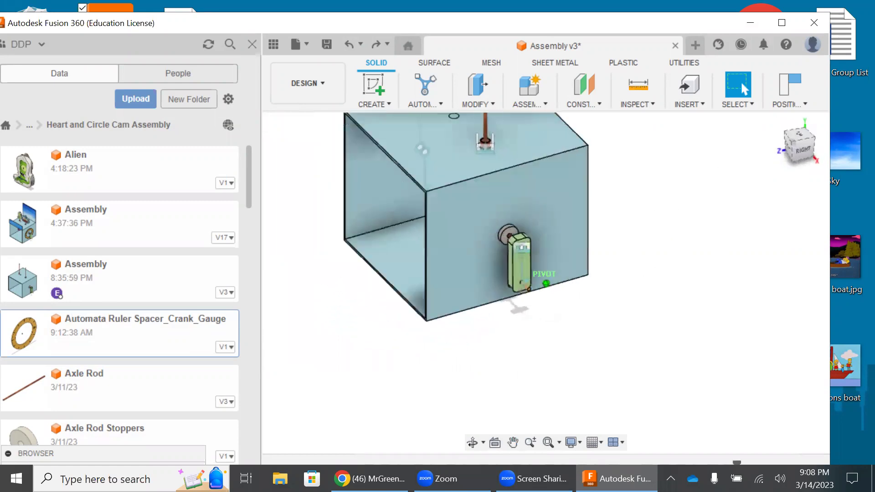
shift+middle_drag(510, 214, 511, 229)
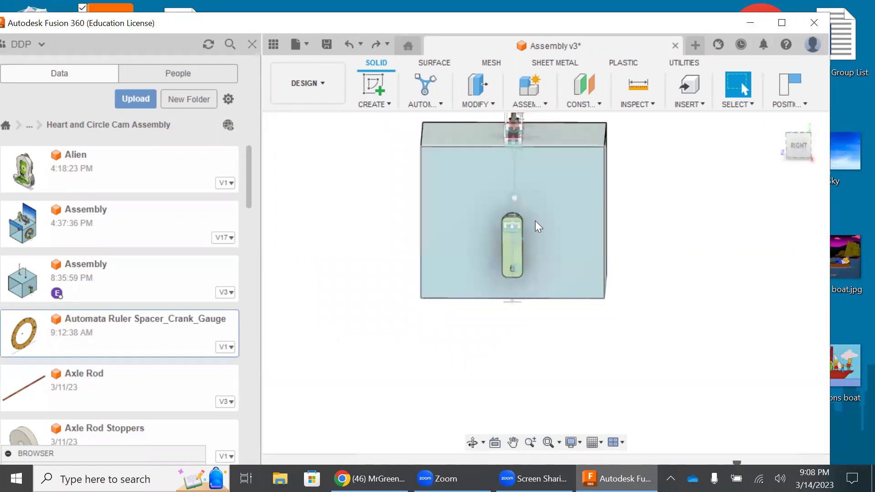
scroll(668, 225, up, 5)
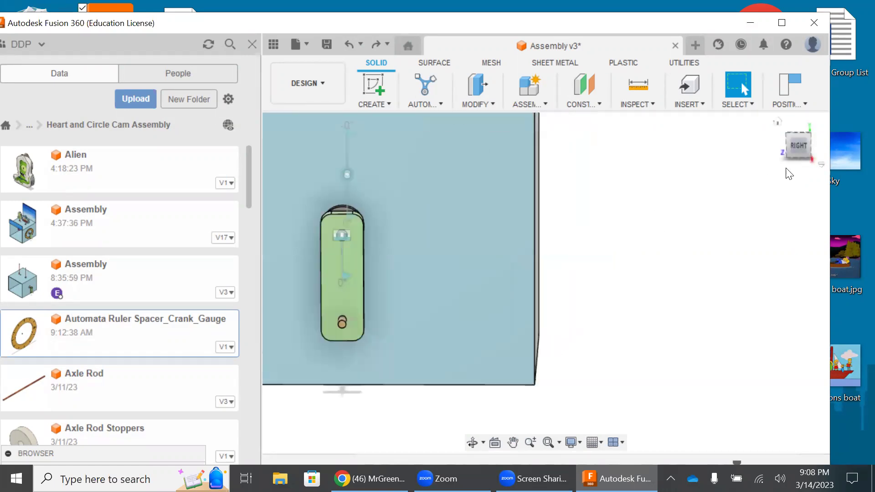
drag(800, 153, 795, 144)
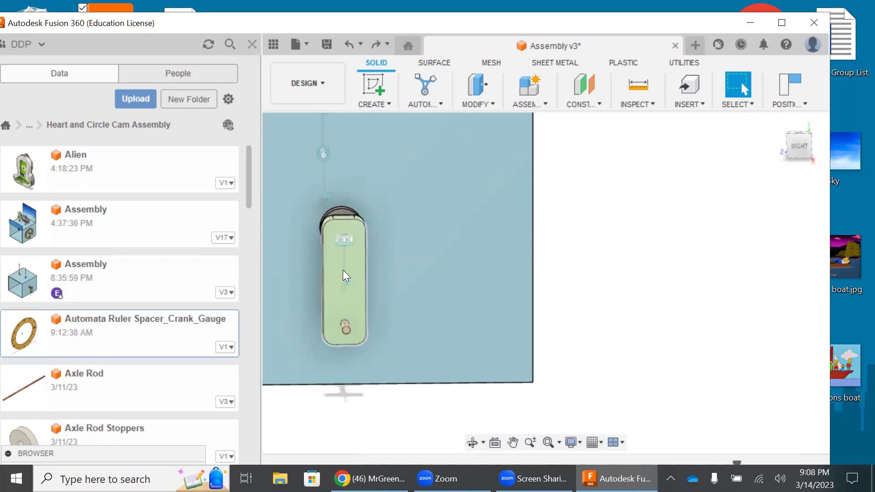
click(803, 159)
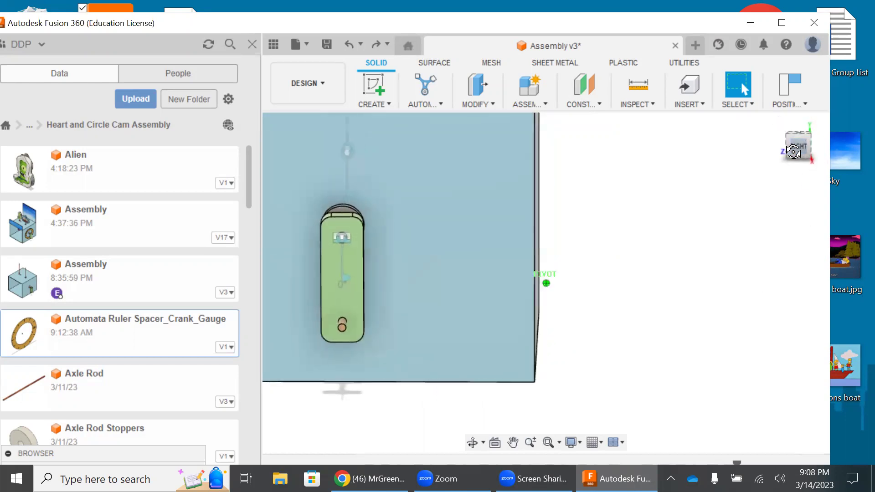
scroll(341, 282, up, 4)
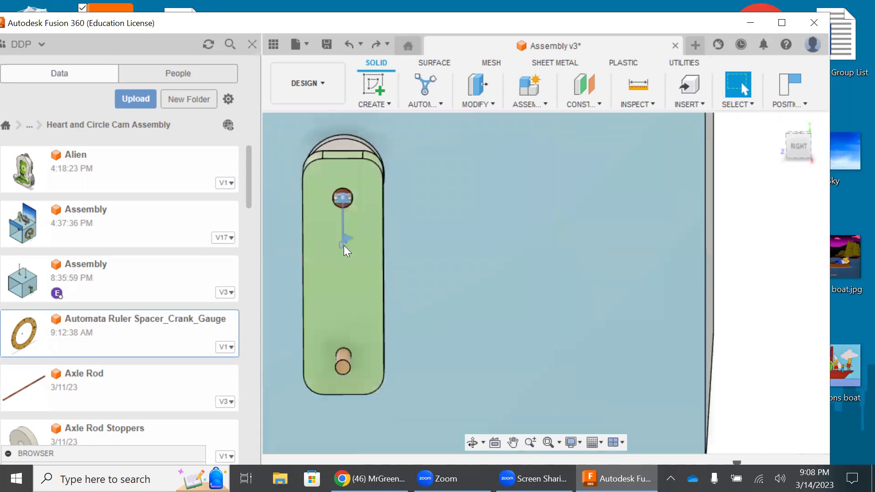
mouse_move(341, 362)
mouse_down()
mouse_move(363, 356)
mouse_move(340, 365)
mouse_up()
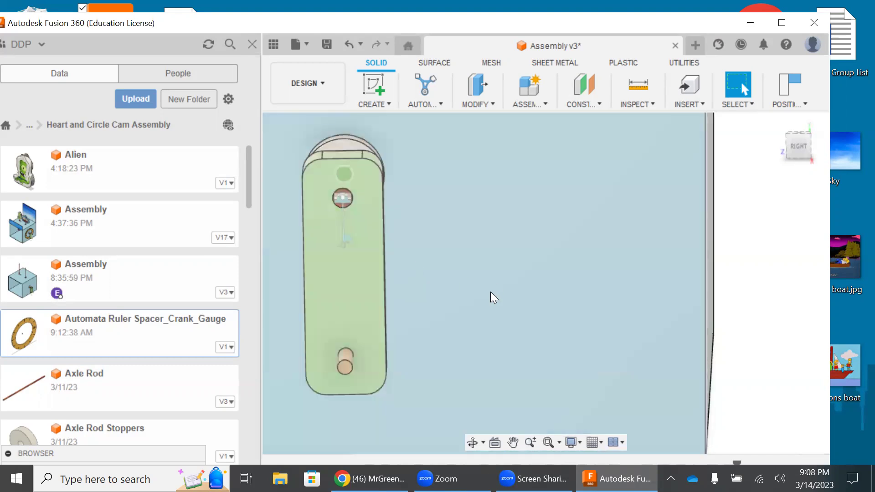
scroll(490, 292, down, 6)
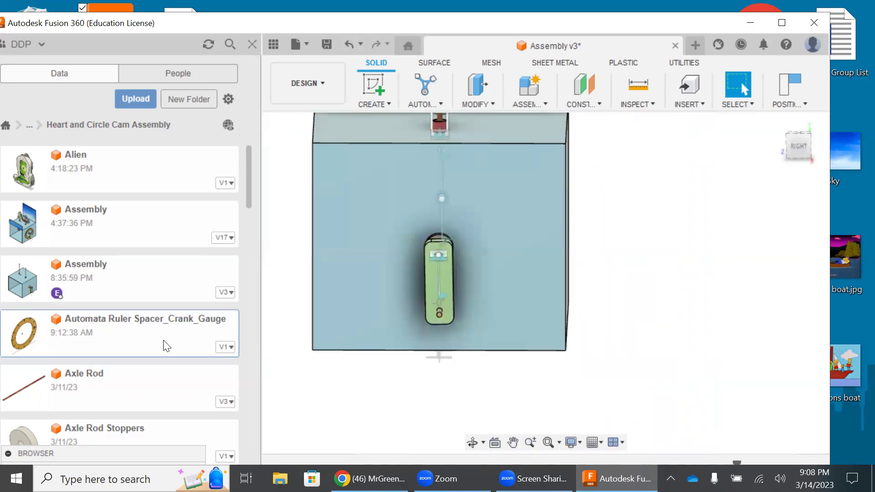
- Insert Automata Ruler Spacer_Crank_Gauge, rotate it -180° about Y and drag it beside the box
right_click(166, 346)
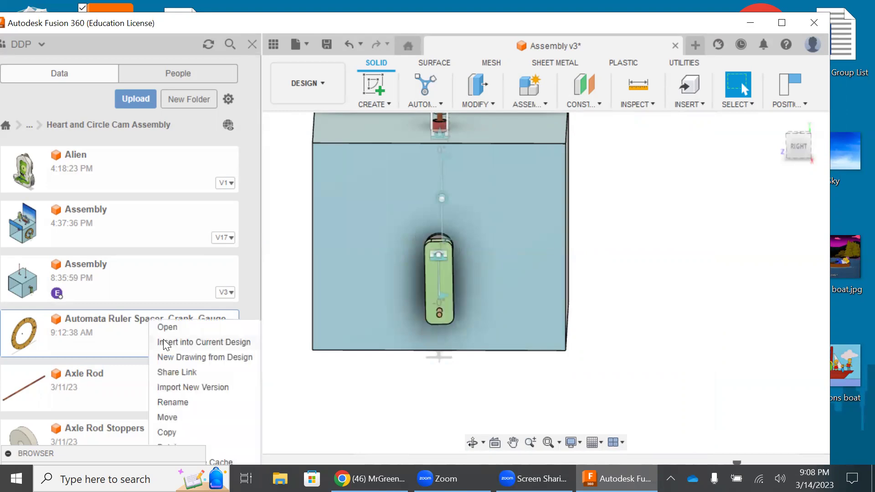
click(169, 343)
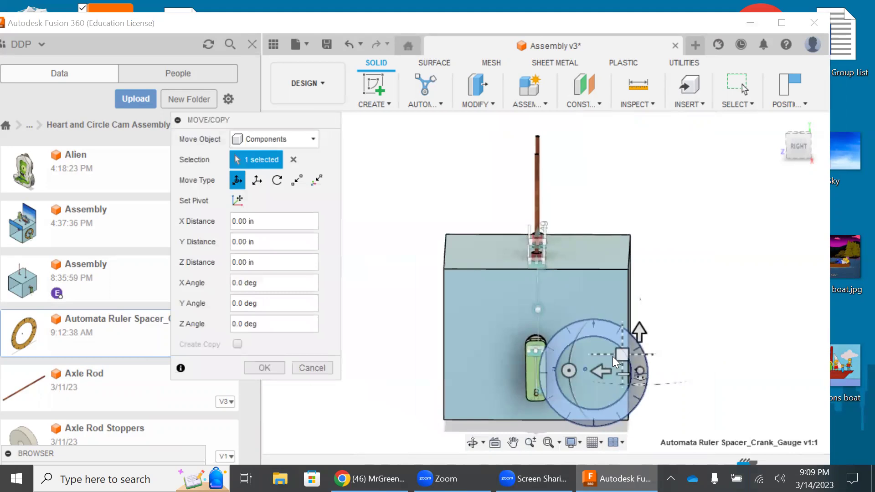
drag(613, 358, 536, 103)
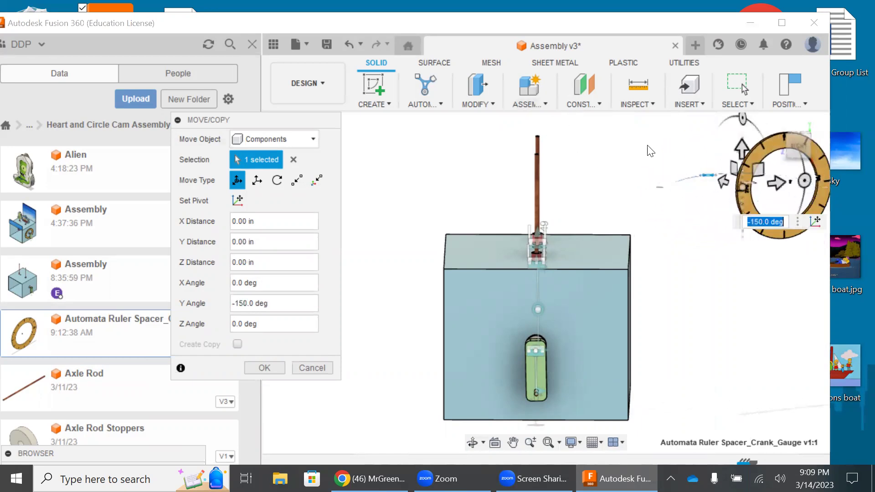
drag(704, 175, 730, 182)
click(760, 221)
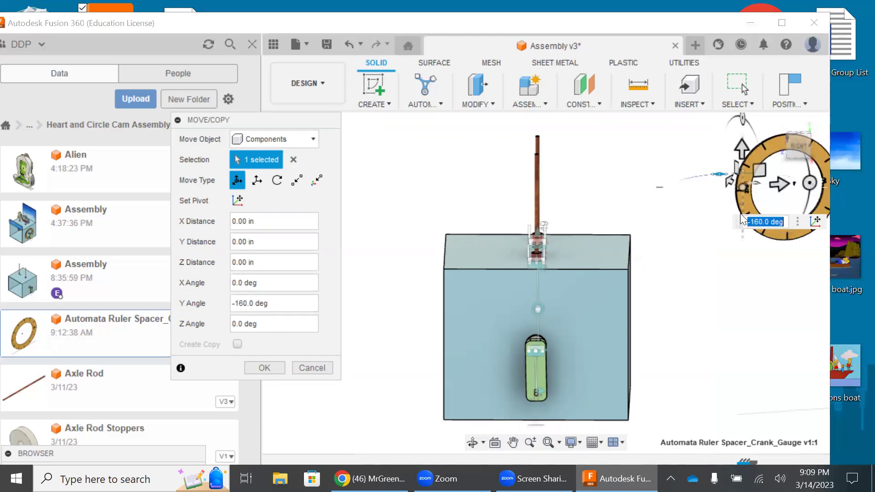
text(-1)
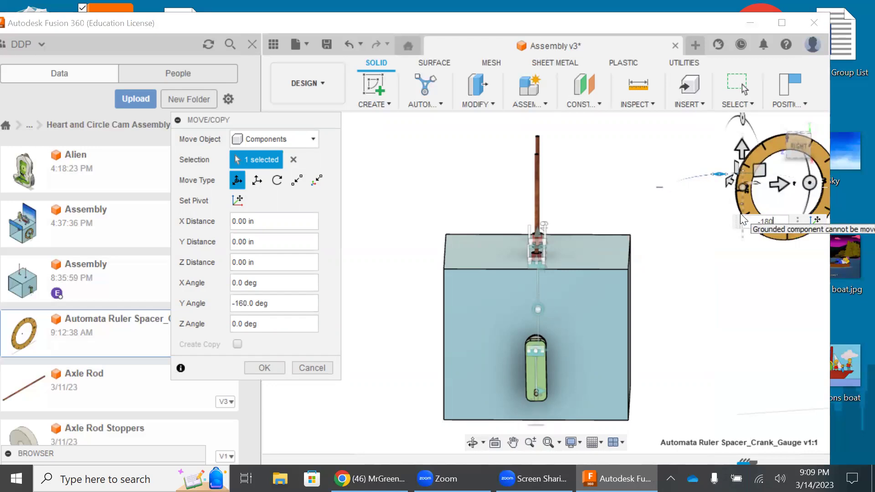
text(80)
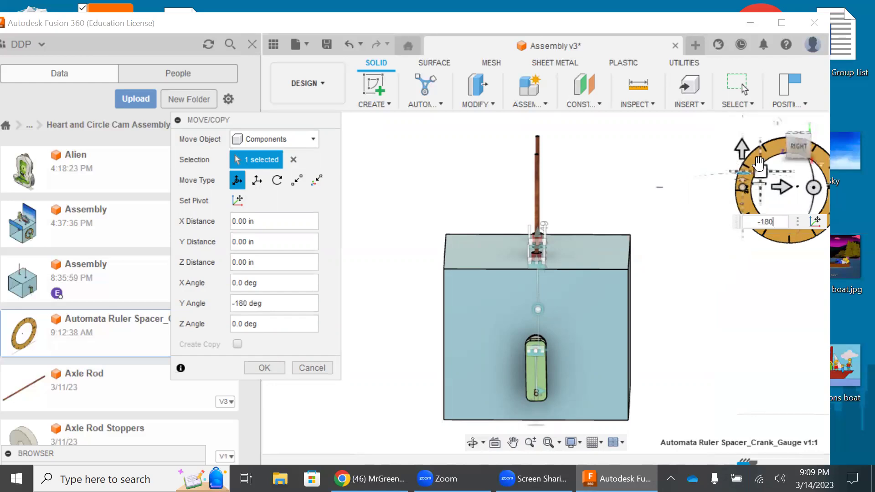
drag(760, 171, 685, 301)
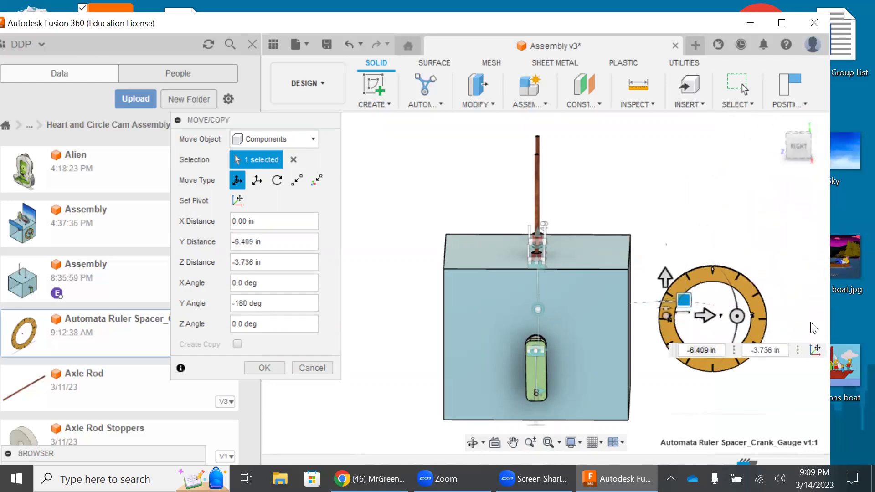
- Confirm the gauge ring's -180° move and pan around to inspect the whole ring
key(Return)
scroll(730, 315, up, 6)
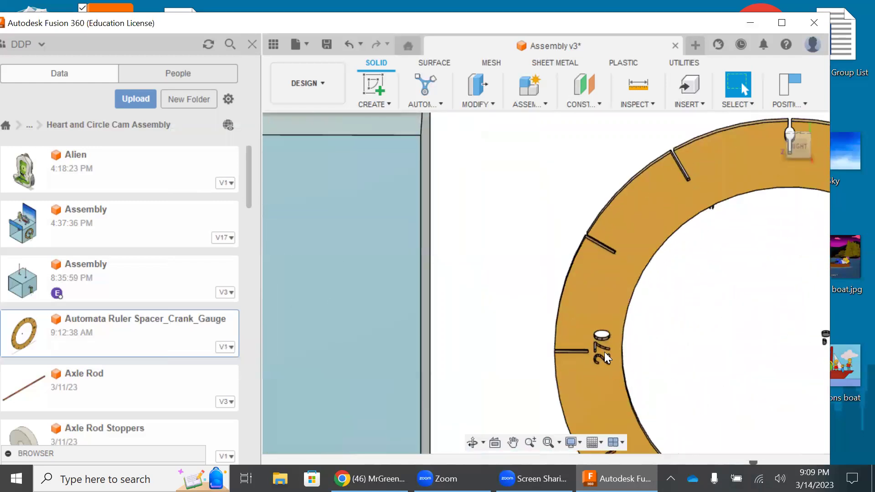
click(513, 441)
drag(654, 359, 369, 256)
key(Escape)
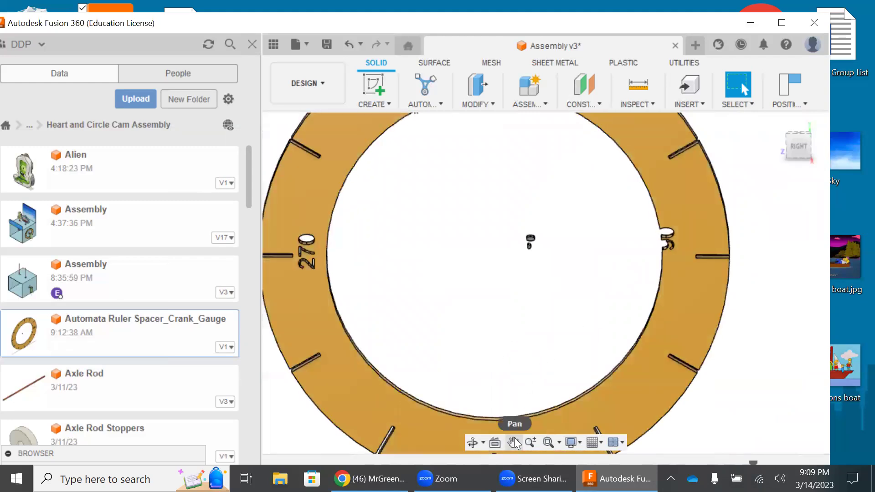
click(514, 441)
drag(512, 369, 511, 213)
key(Escape)
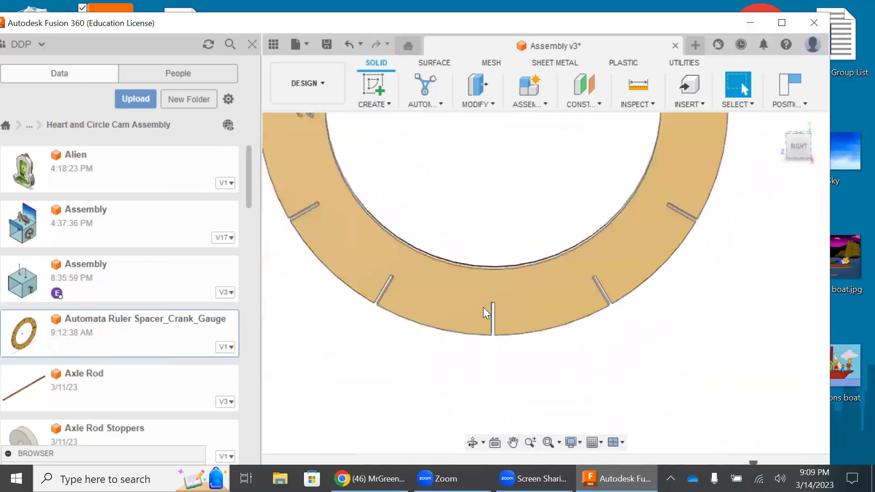
click(513, 442)
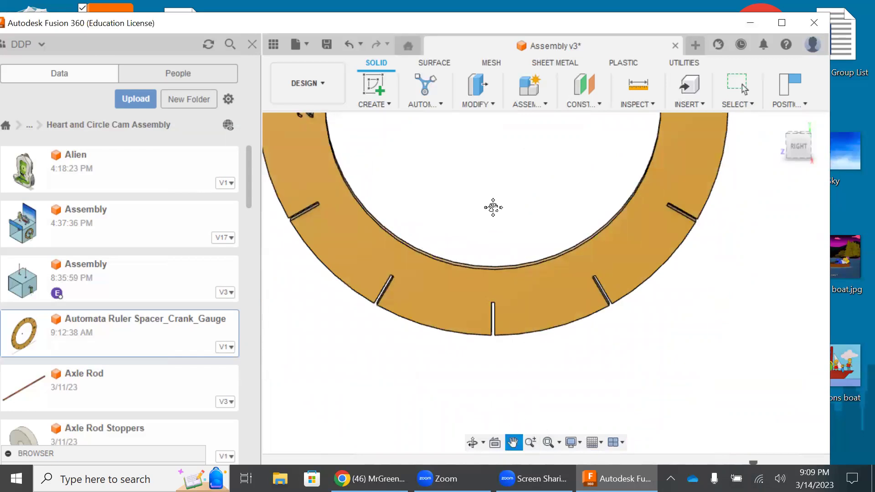
drag(492, 203, 492, 425)
key(Escape)
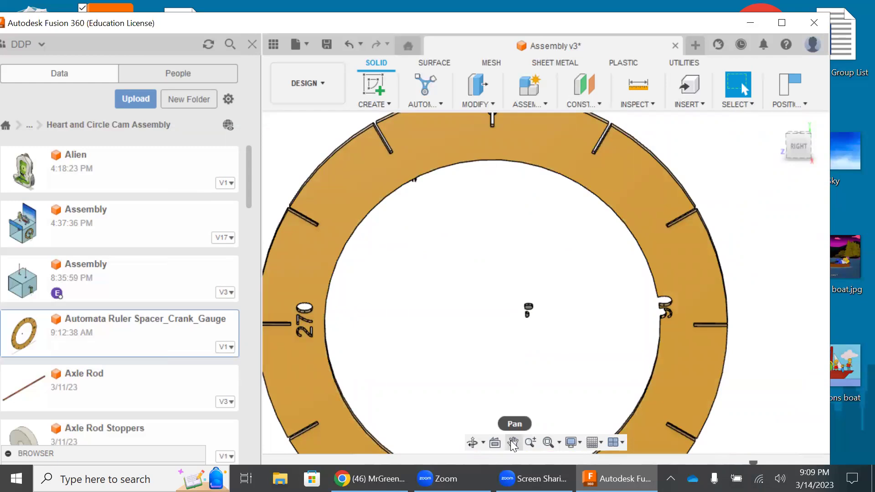
scroll(527, 301, down, 3)
scroll(527, 248, down, 3)
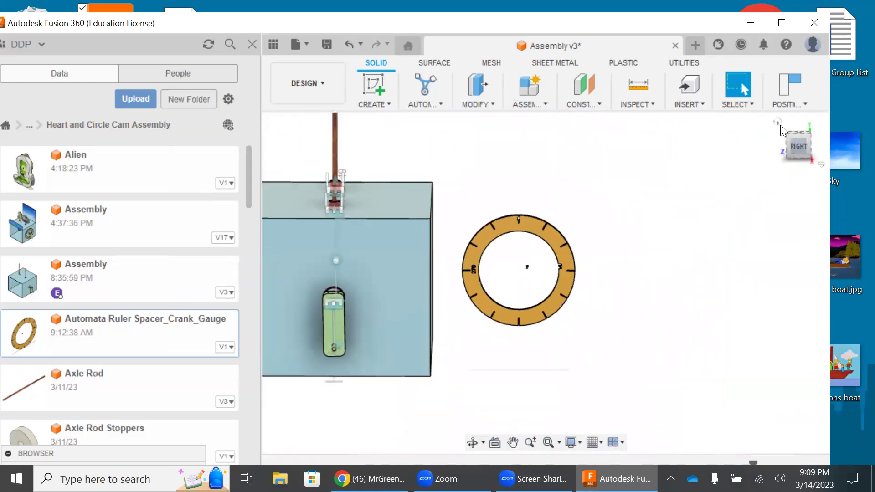
- Start a joint snapped to the gauge ring's centre as Component 1, then close the Data panel
click(521, 105)
click(519, 135)
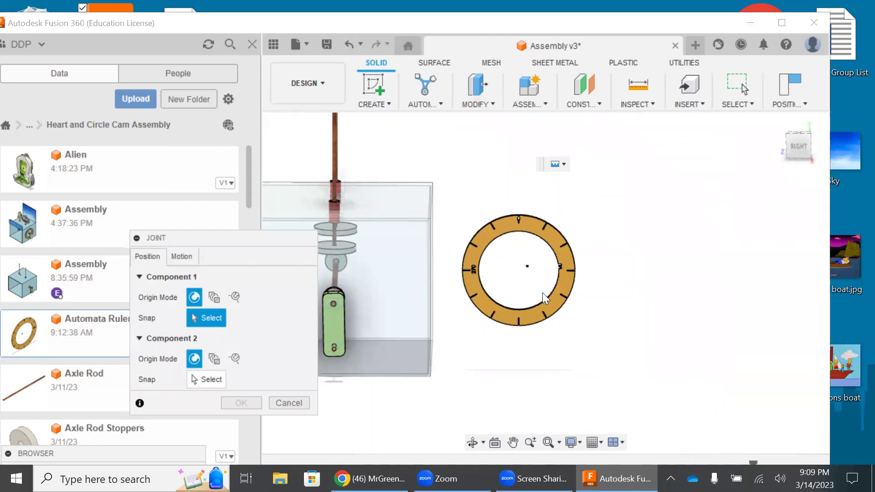
click(518, 235)
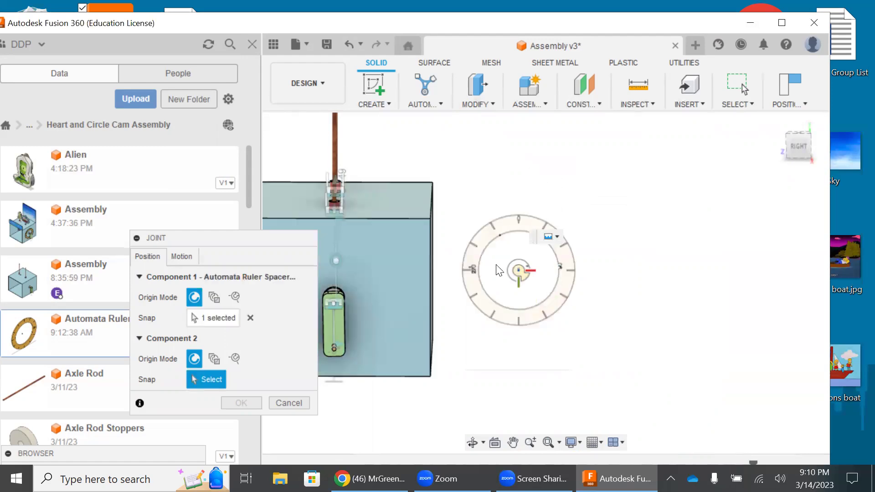
scroll(390, 302, up, 5)
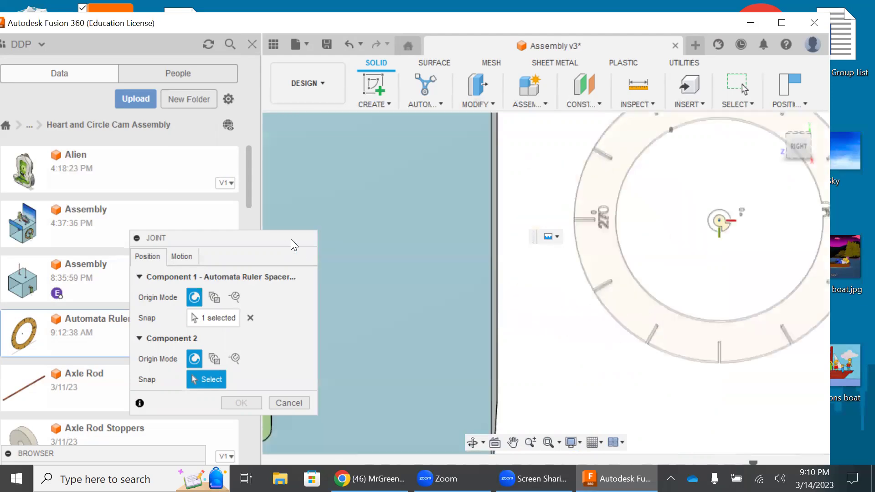
drag(291, 239, 9, 240)
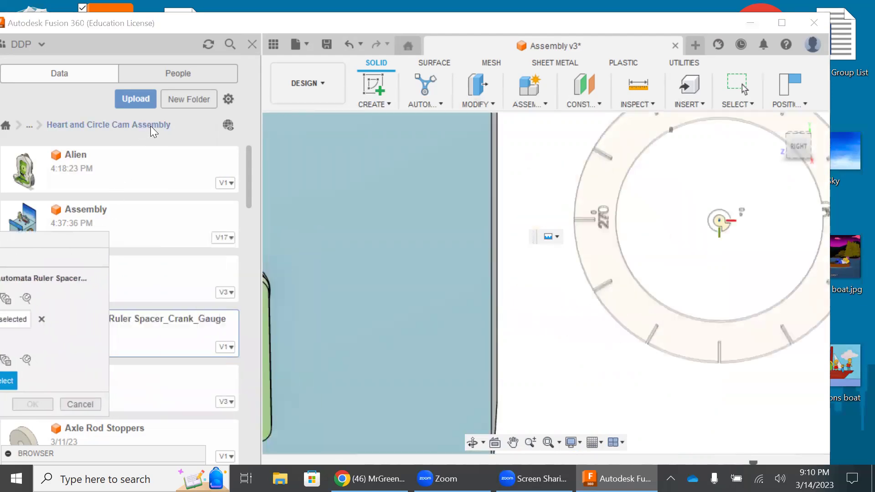
click(268, 45)
- Pick the Axle Rod end as the joint's second snap point
click(376, 442)
drag(332, 311, 524, 214)
key(Escape)
scroll(501, 217, up, 4)
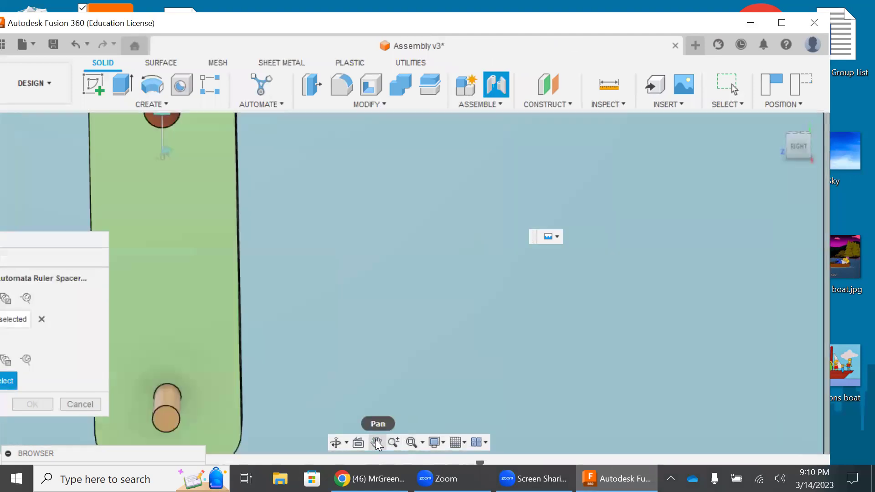
click(376, 442)
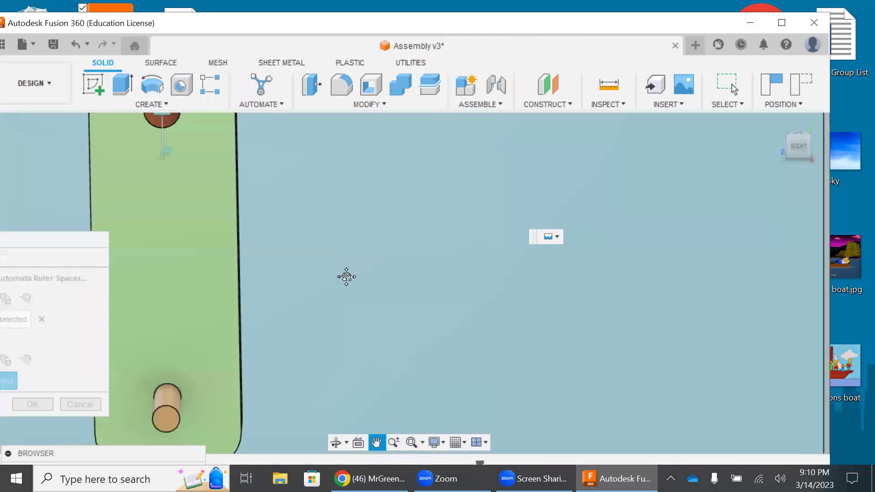
drag(357, 249, 537, 406)
key(Escape)
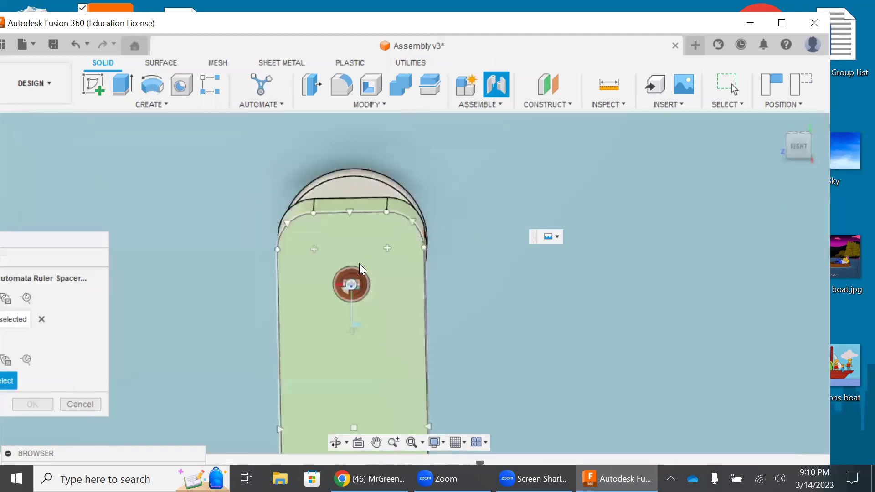
click(360, 269)
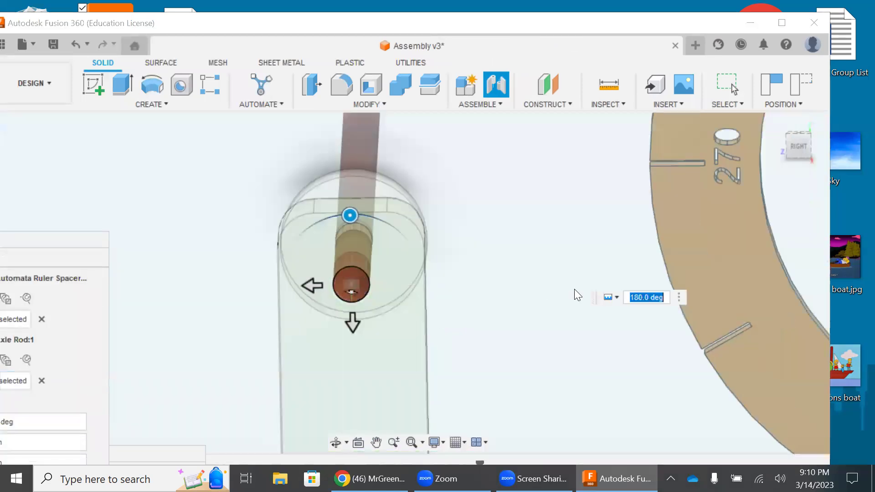
- Offset the gauge ring 1.00 in along the rod, checking from the right-side view
scroll(560, 251, down, 3)
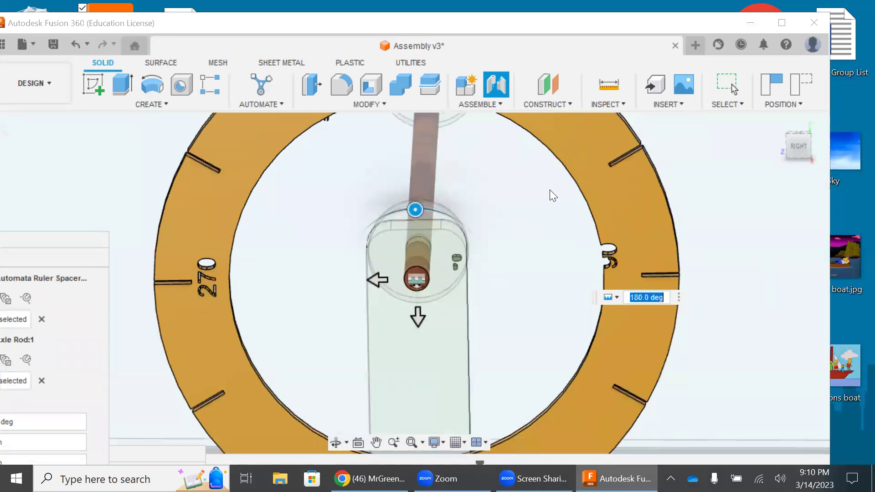
scroll(553, 192, down, 3)
click(797, 157)
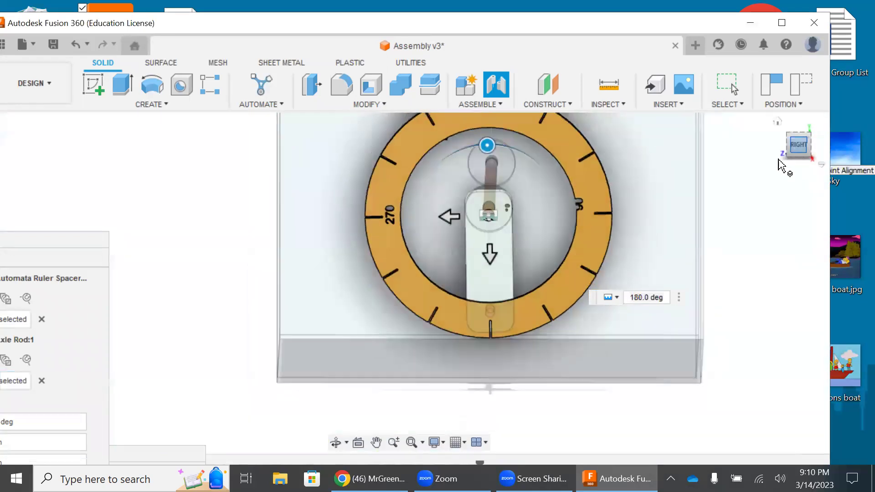
click(376, 442)
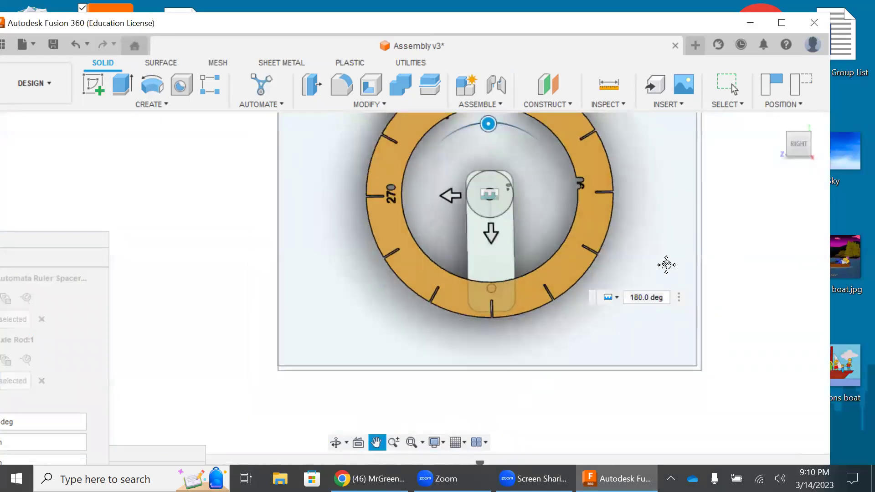
drag(692, 248, 668, 255)
key(Escape)
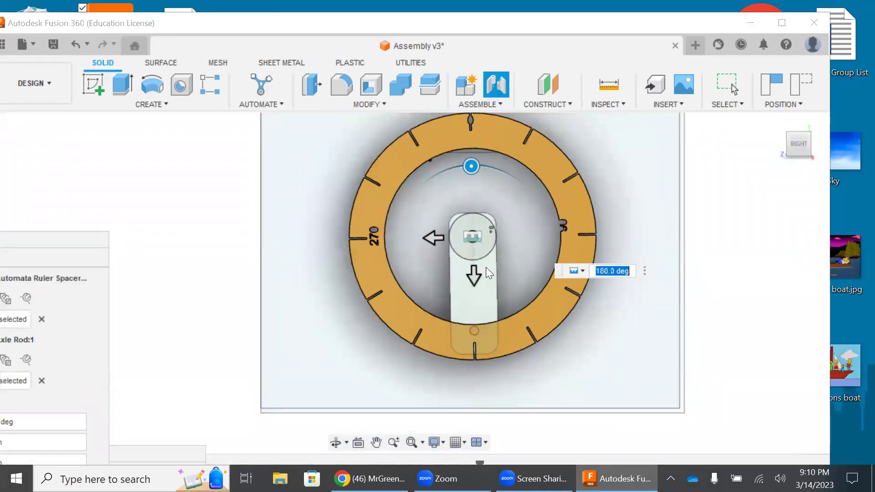
drag(473, 275, 465, 315)
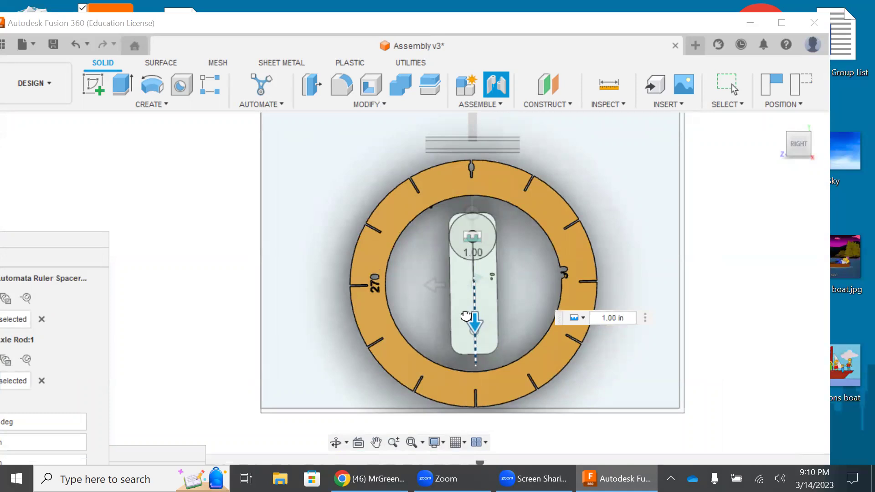
drag(465, 316, 466, 316)
mouse_move(800, 144)
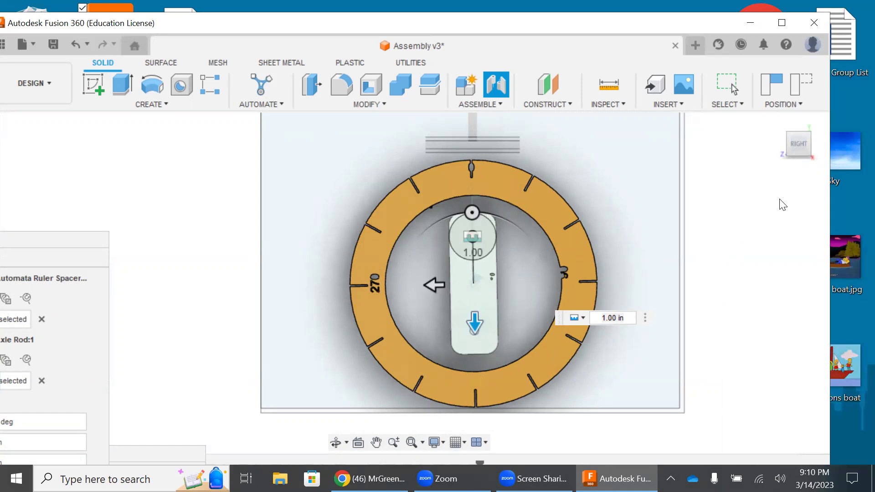
click(802, 145)
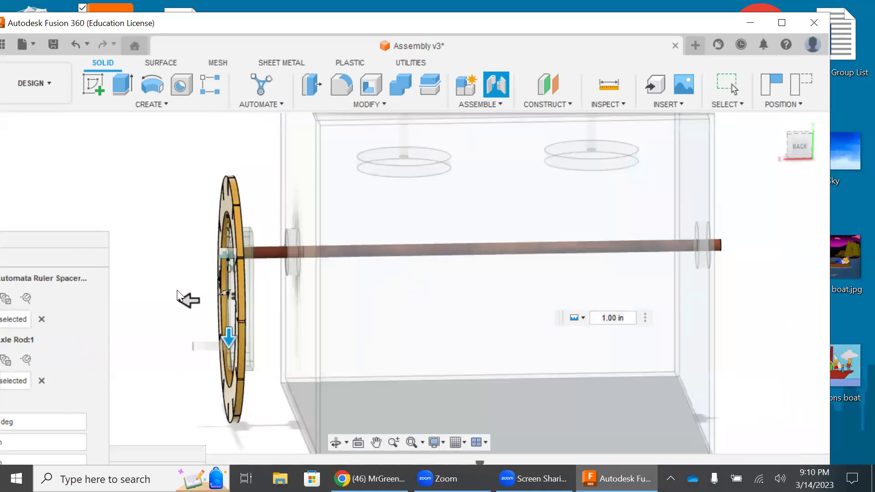
- Slide the gauge ring to -1.40 in along the axle and create the joint from the Back view
drag(188, 300, 247, 298)
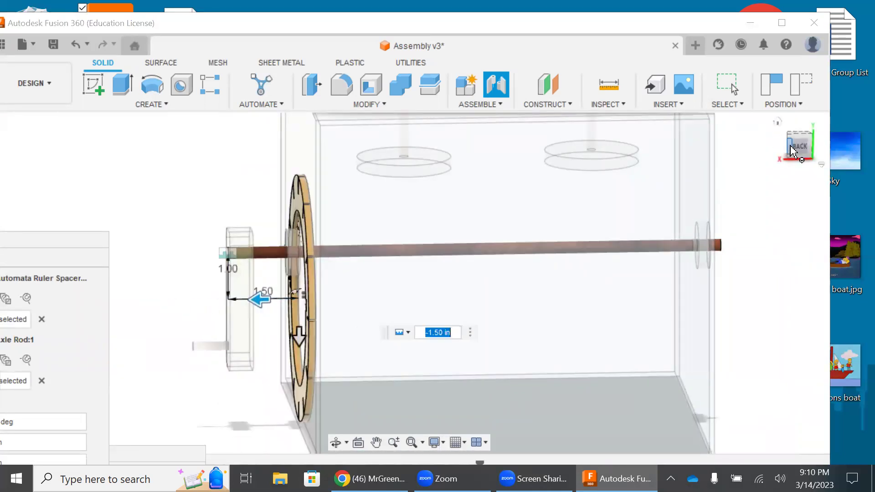
drag(793, 151, 781, 143)
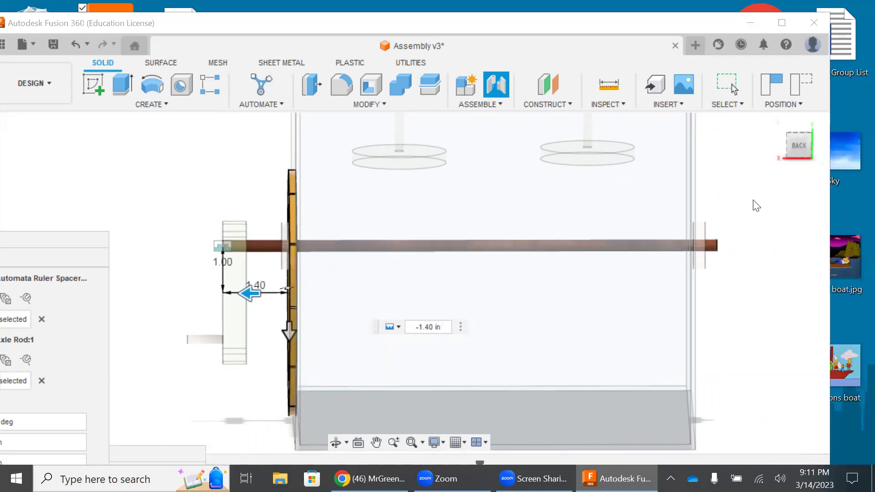
key(Return)
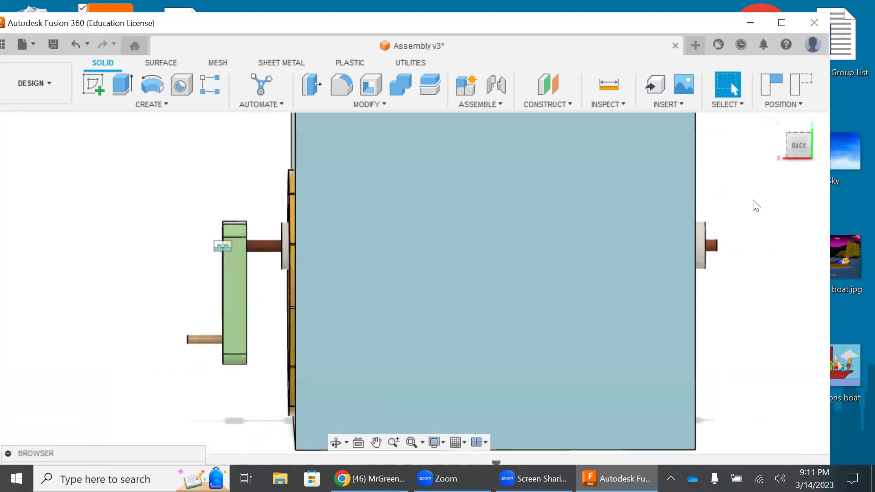
- View the assembly from the right and an angled corner, then reopen the Data panel
click(805, 160)
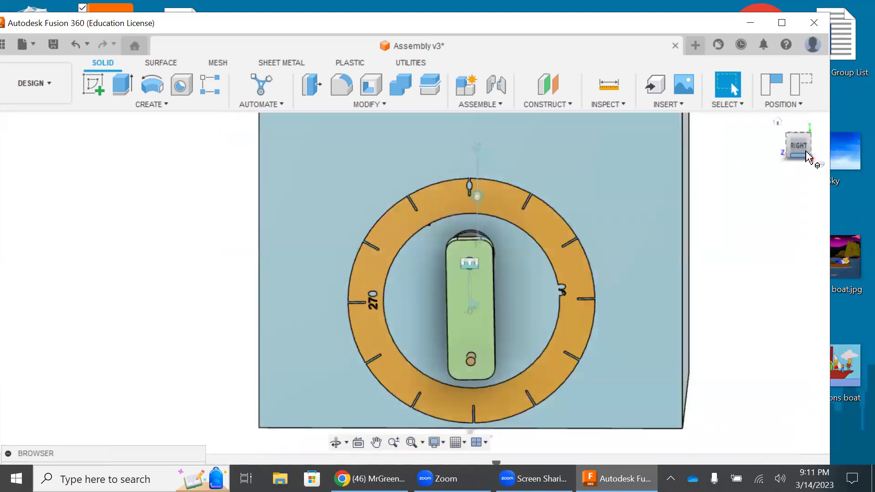
click(807, 157)
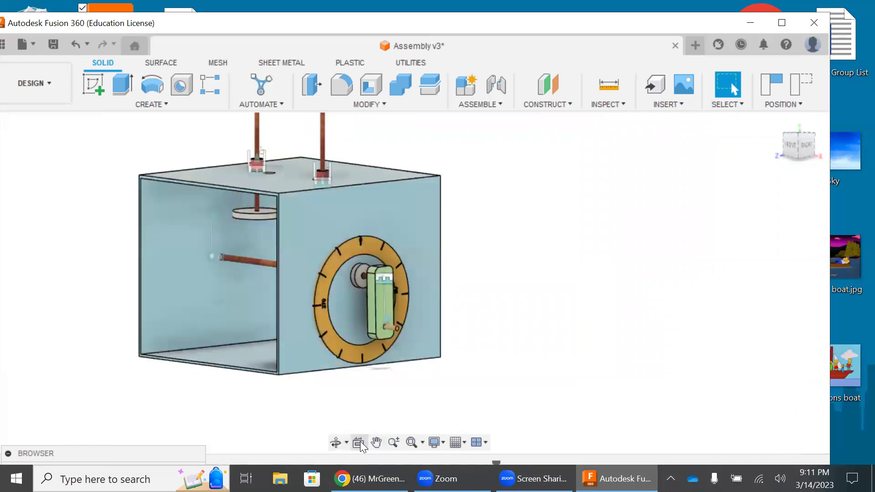
click(3, 44)
- Insert the Eccentric Cam into the current design
drag(186, 22, 306, 37)
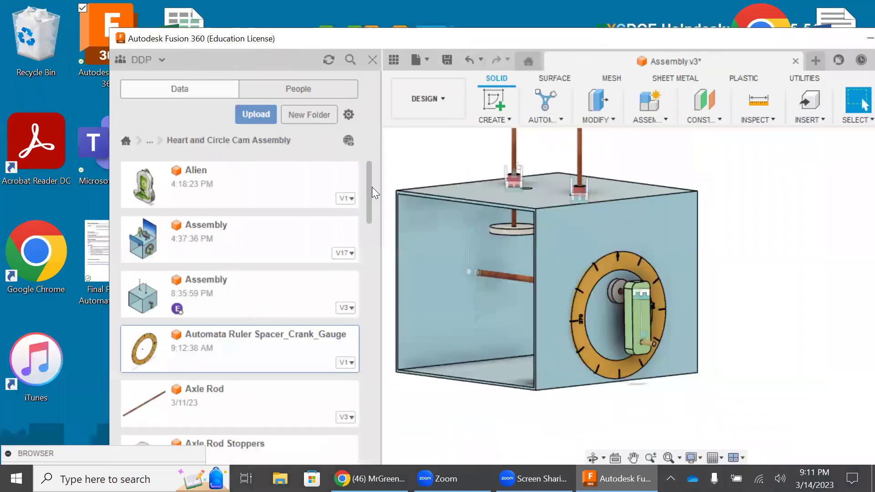
drag(370, 189, 370, 279)
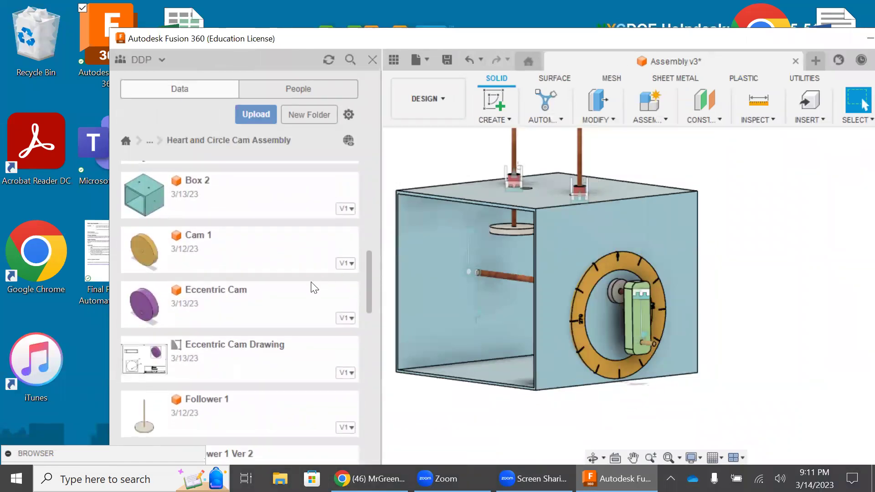
right_click(217, 301)
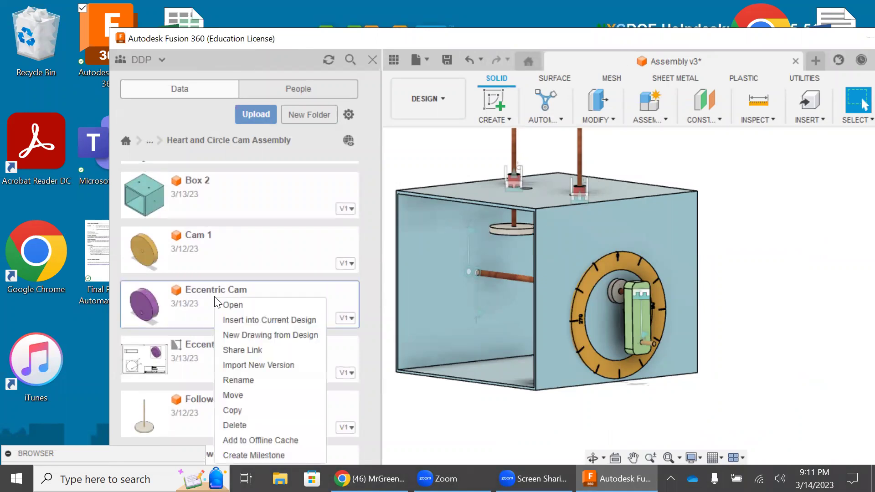
click(234, 319)
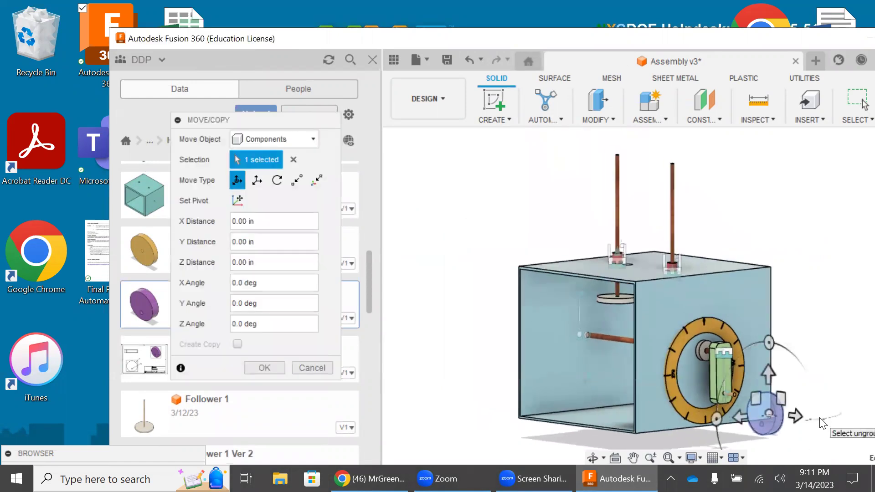
- Rotate the cam -90° about Y and move it to X -5.82 in, Y 1.448 in
scroll(826, 425, up, 5)
drag(742, 405, 631, 409)
drag(690, 393, 675, 187)
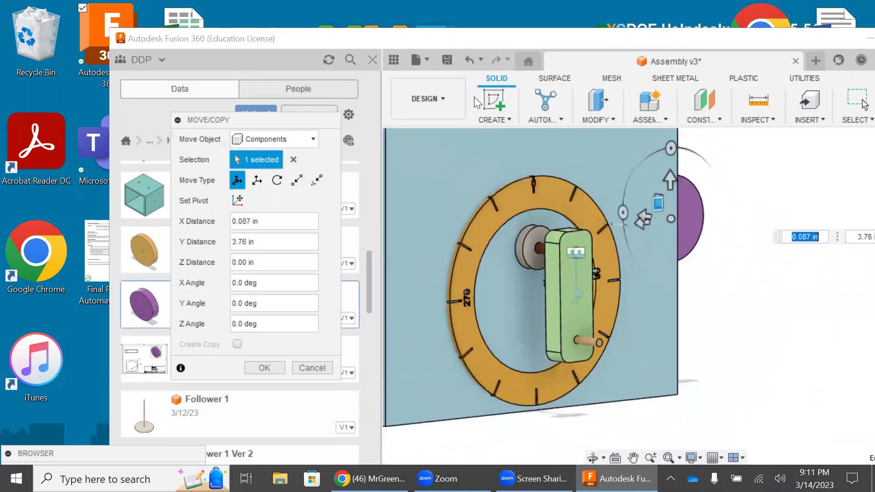
scroll(515, 269, down, 5)
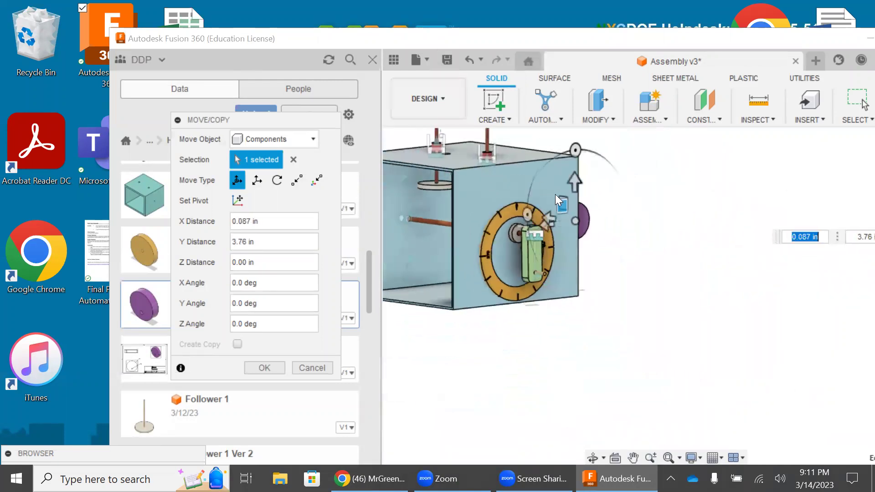
drag(558, 199, 641, 233)
scroll(760, 241, up, 5)
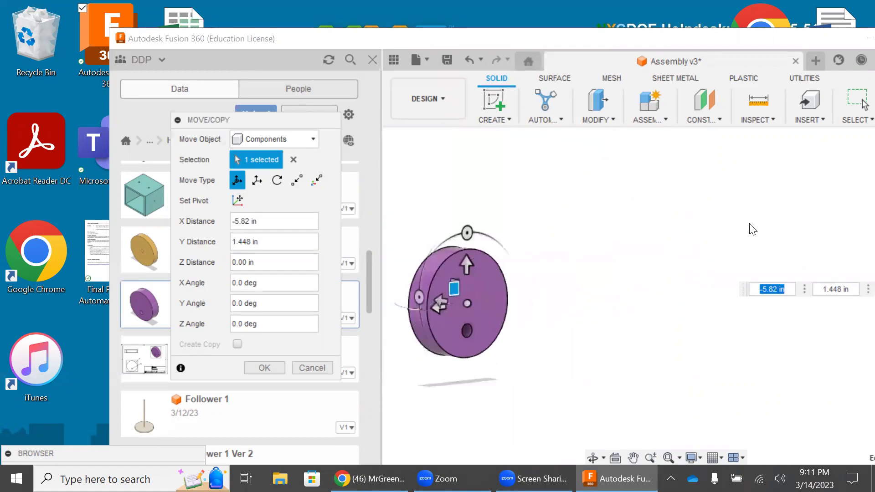
click(631, 458)
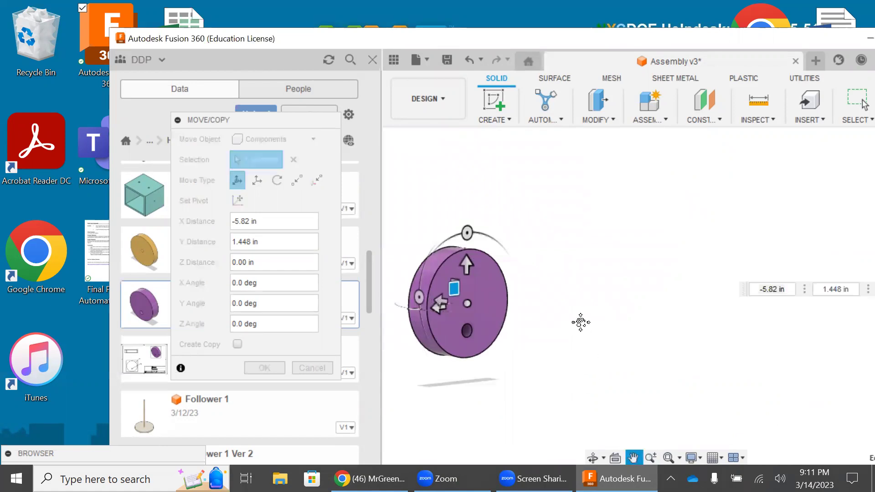
drag(581, 320, 703, 247)
key(Escape)
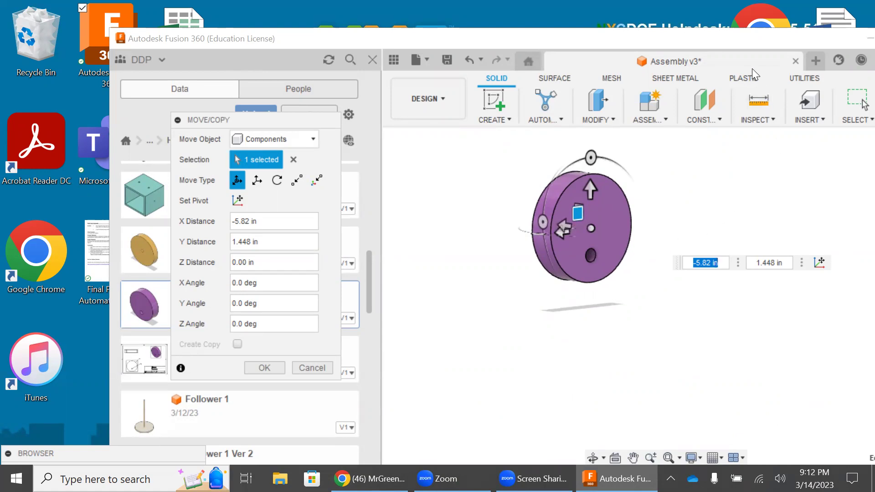
drag(746, 43, 637, 37)
- From the right view, spin the Eccentric Cam 180° about Z so its hole sits on top
click(810, 159)
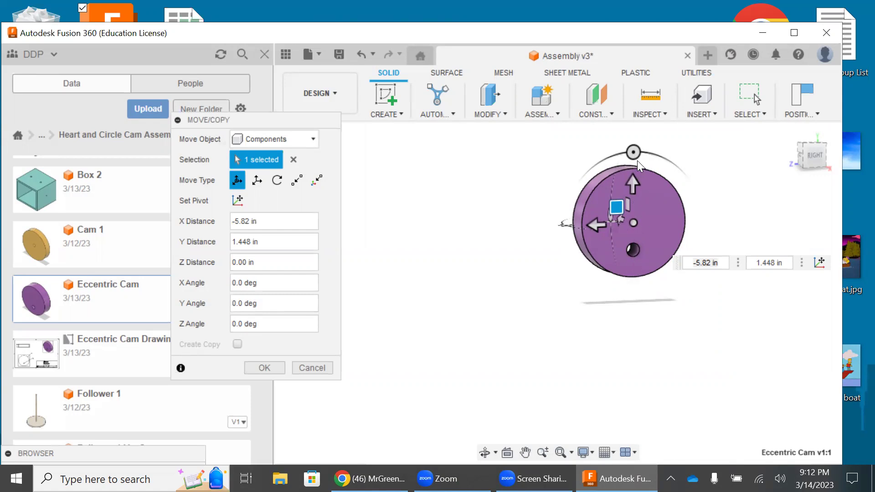
drag(635, 157, 634, 299)
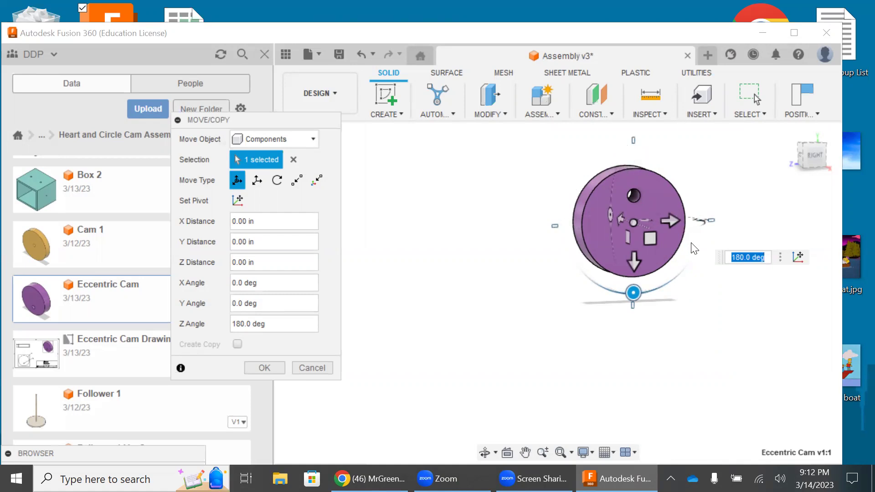
key(Return)
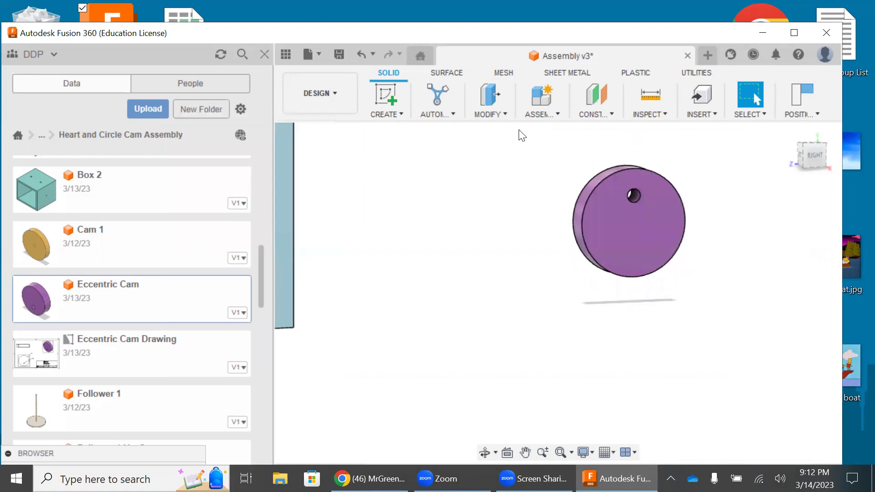
- Start a joint from the cam's hole and snap it to the Axle Rod's centre
click(539, 113)
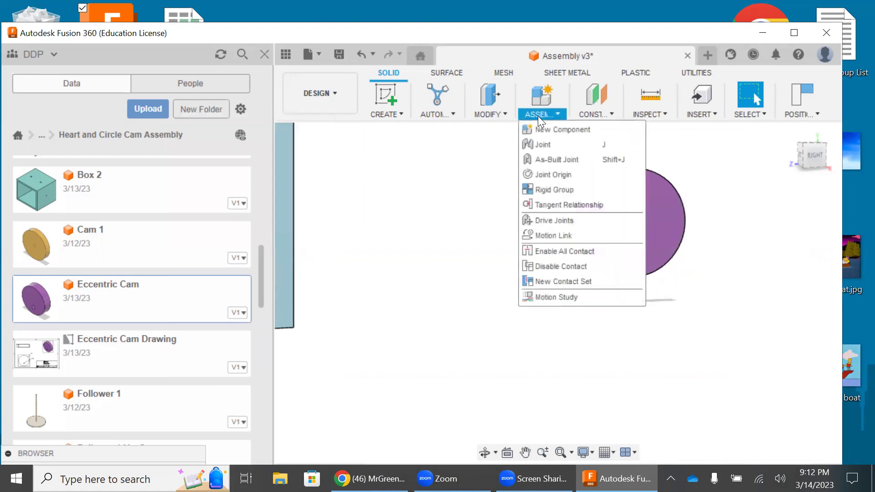
click(539, 145)
scroll(612, 221, up, 5)
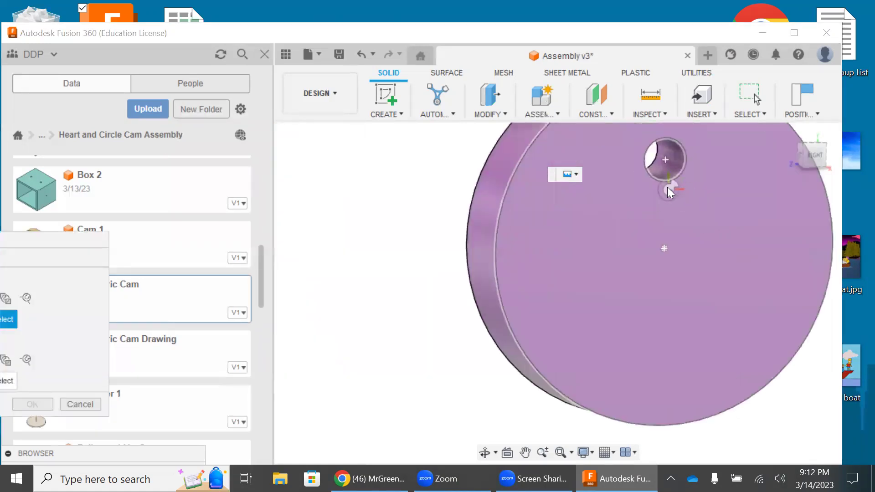
click(665, 160)
scroll(369, 226, down, 5)
click(525, 452)
drag(404, 360, 786, 369)
drag(342, 252, 651, 279)
key(Escape)
scroll(511, 249, up, 5)
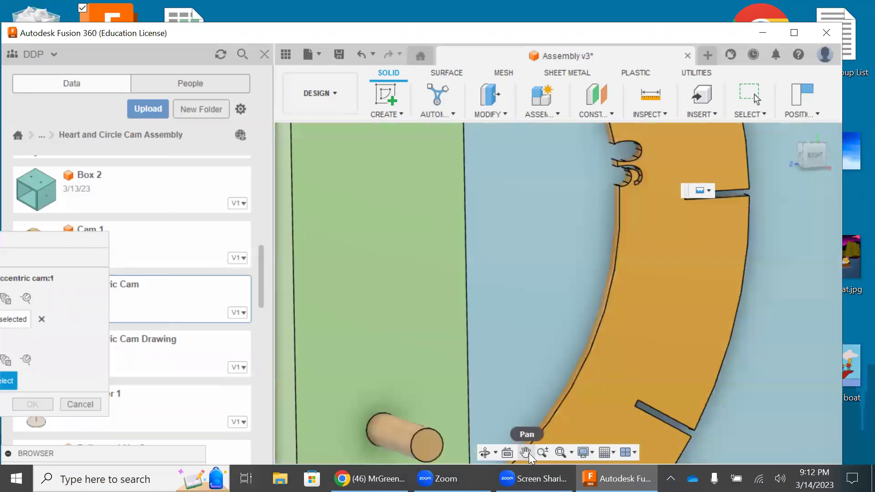
click(524, 452)
drag(489, 281, 519, 279)
key(Escape)
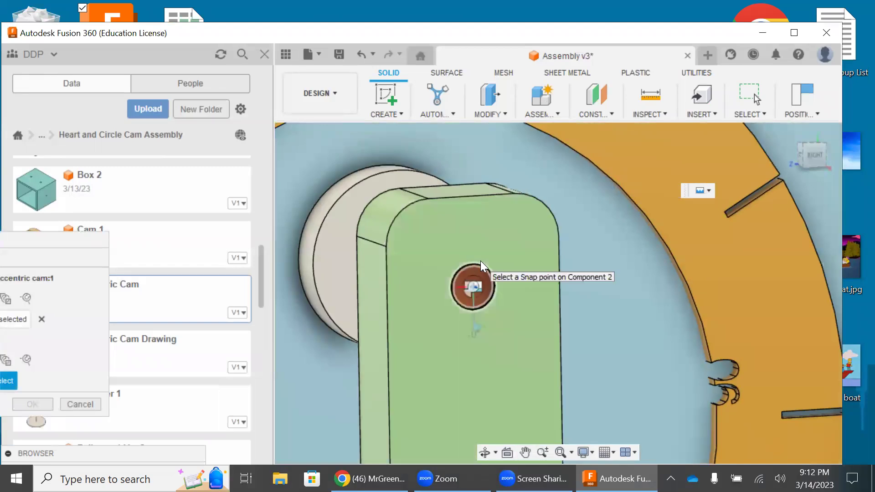
click(474, 288)
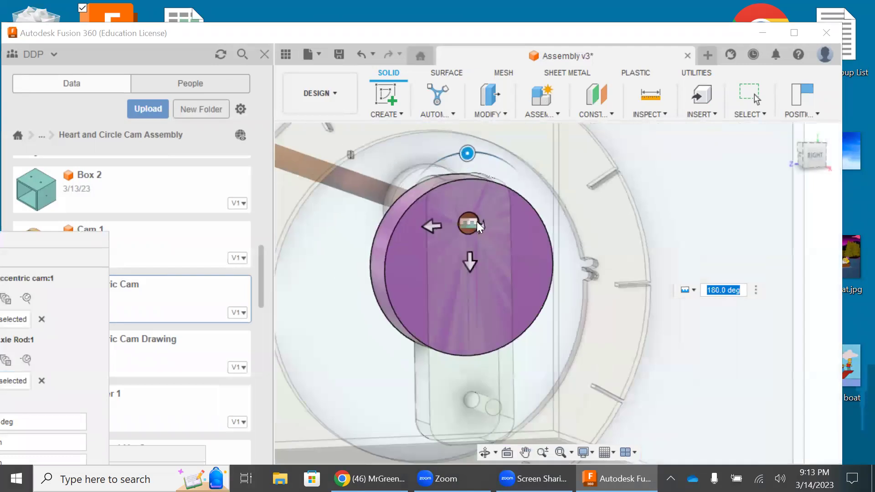
- Set the cam's offset along the axle to -7.50 in and finish the joint
drag(479, 227, 436, 227)
click(804, 166)
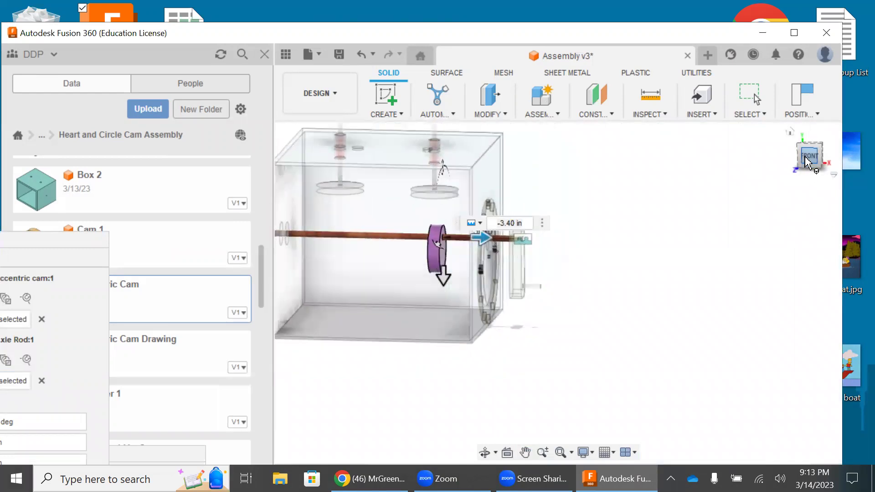
click(808, 157)
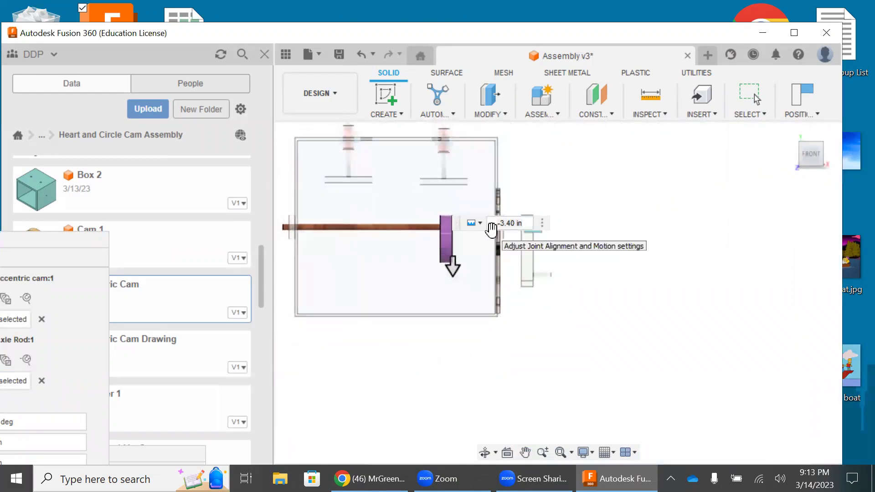
drag(493, 227, 394, 213)
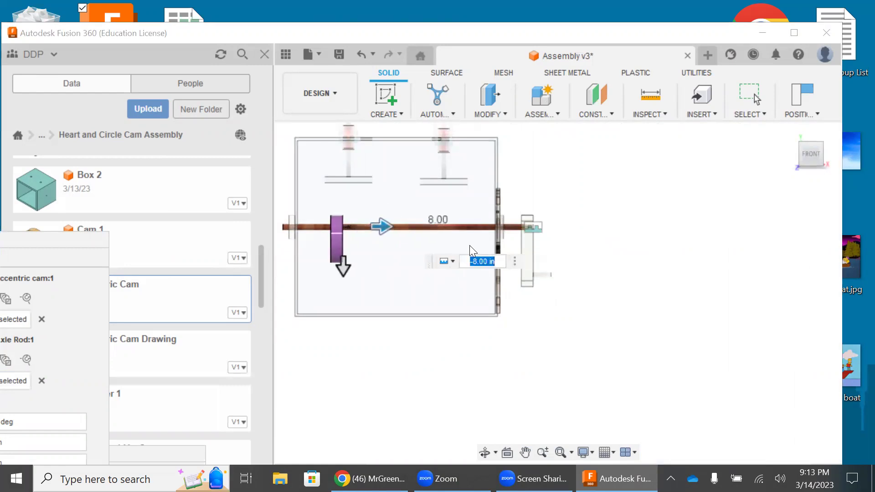
click(474, 260)
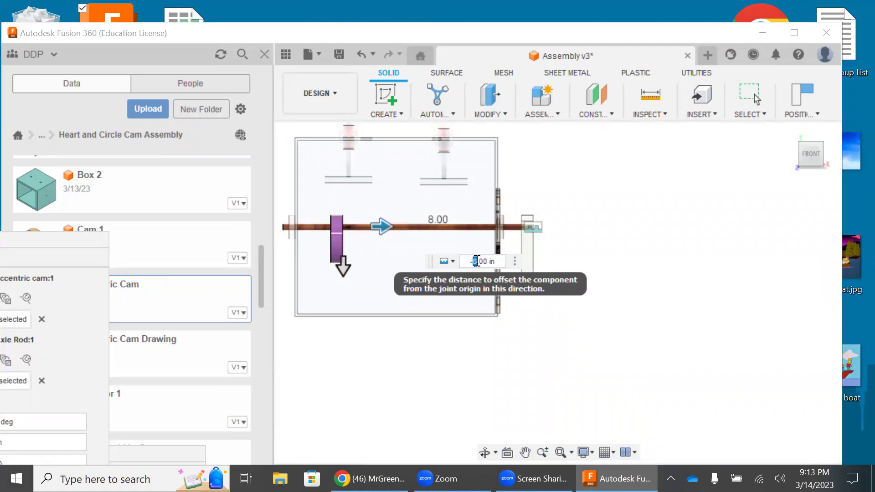
text(7.)
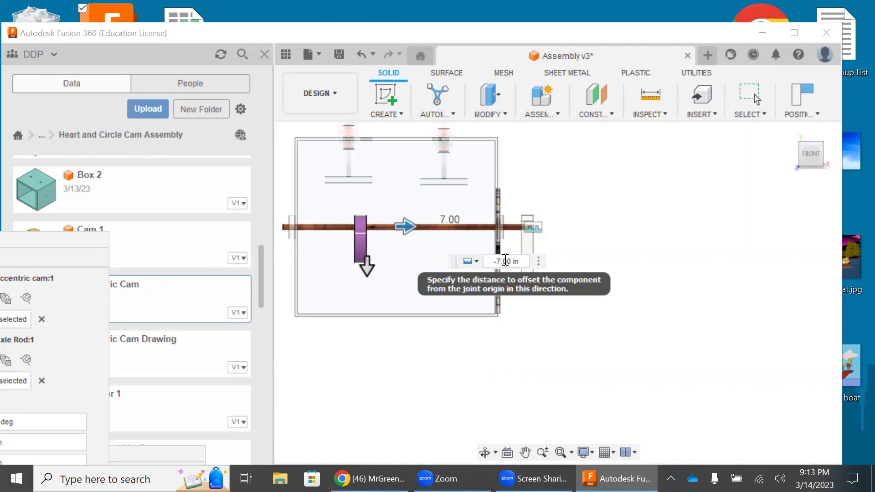
text(5)
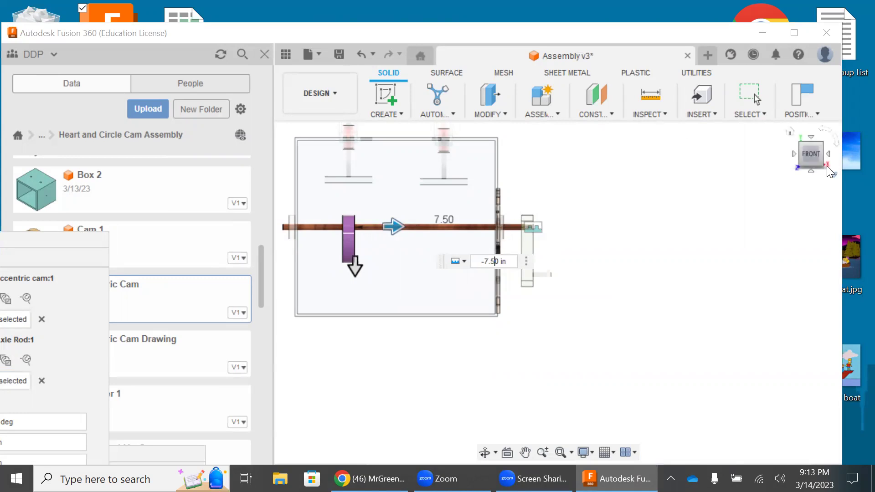
click(807, 166)
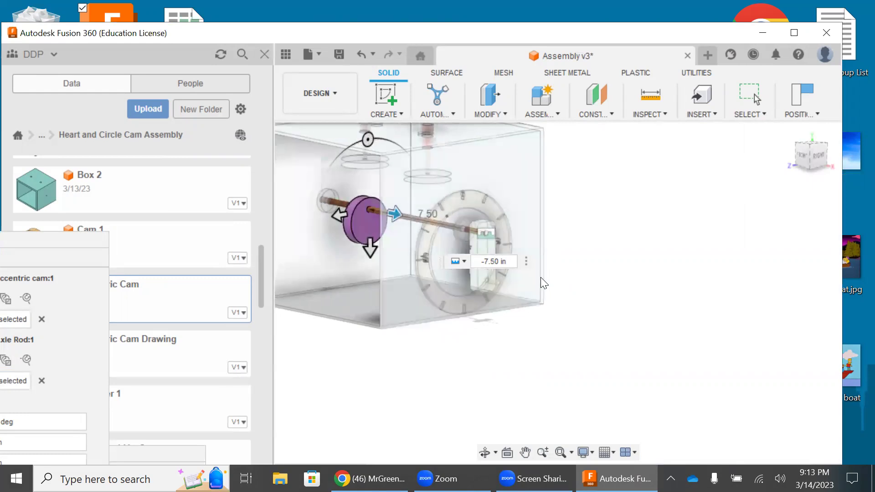
key(Return)
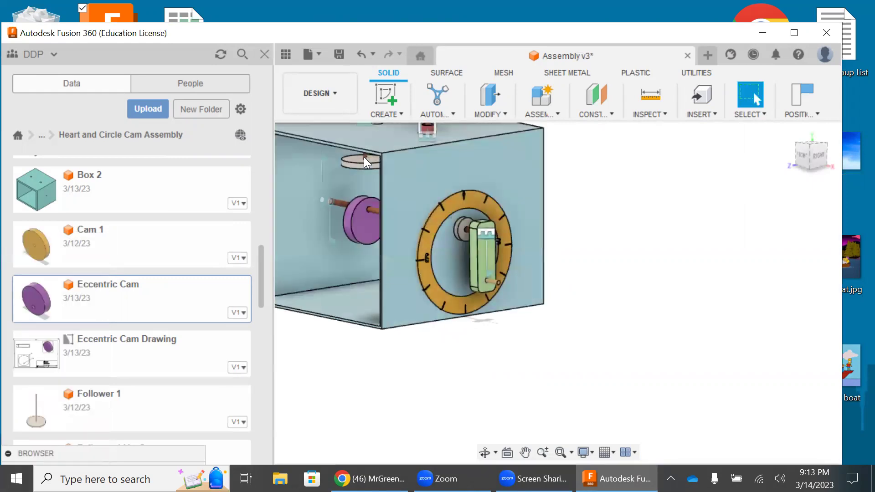
- Lower the left follower disc onto the purple cam, view from the front, and scroll to Heart_Cam
drag(364, 156, 364, 170)
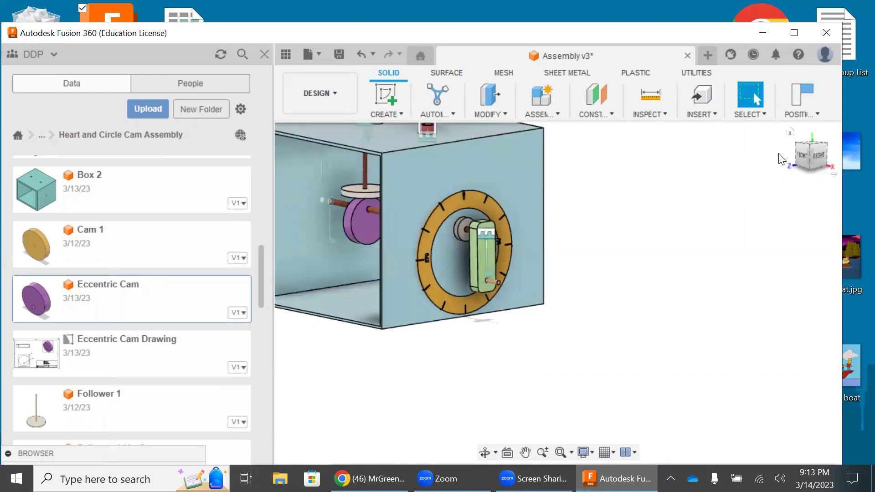
click(802, 156)
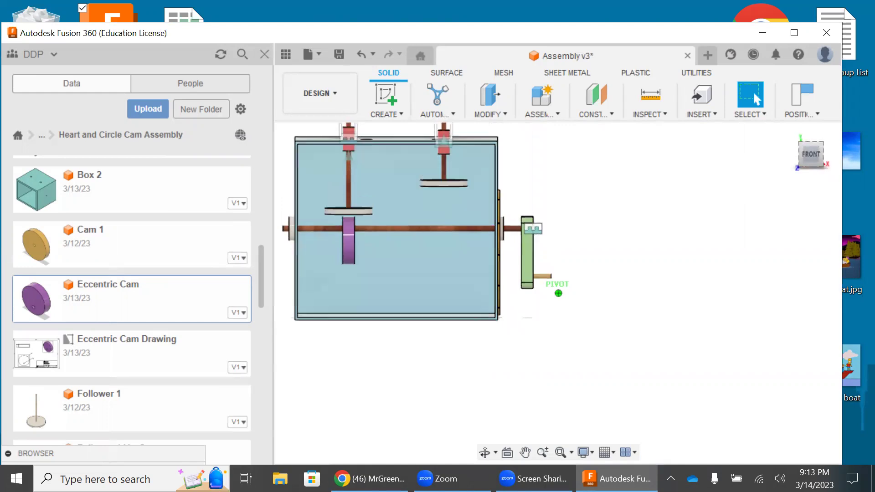
scroll(360, 171, up, 3)
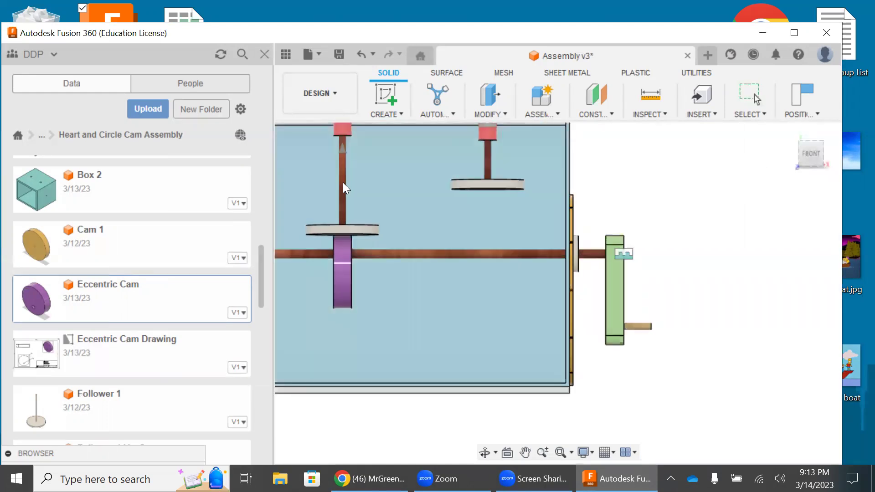
key(Escape)
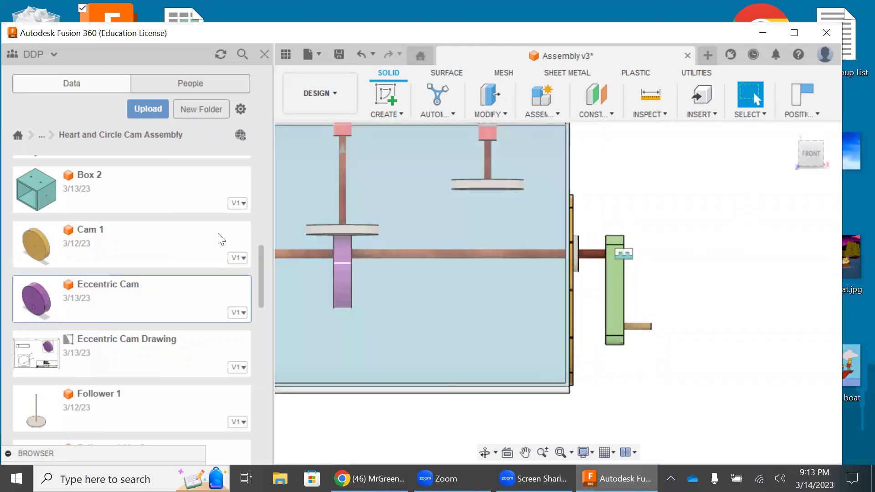
drag(262, 265, 256, 390)
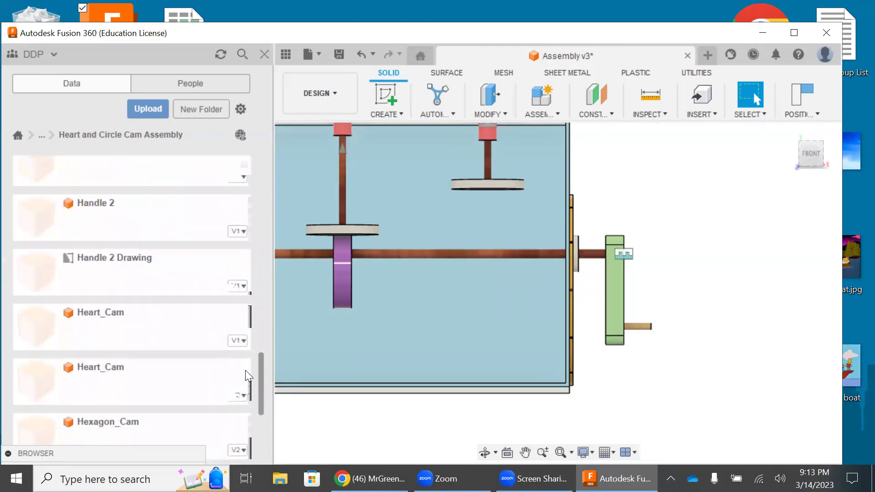
- Insert the Heart_Cam design from the Data Panel into the current assembly
right_click(132, 365)
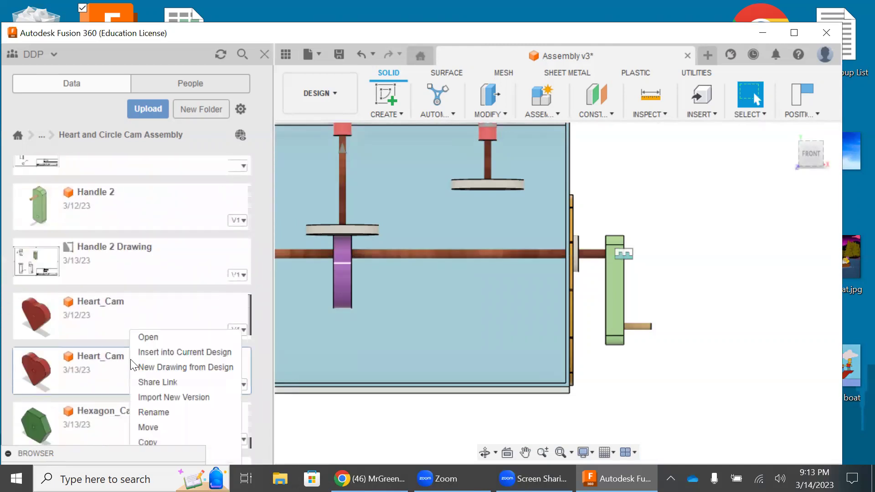
click(158, 353)
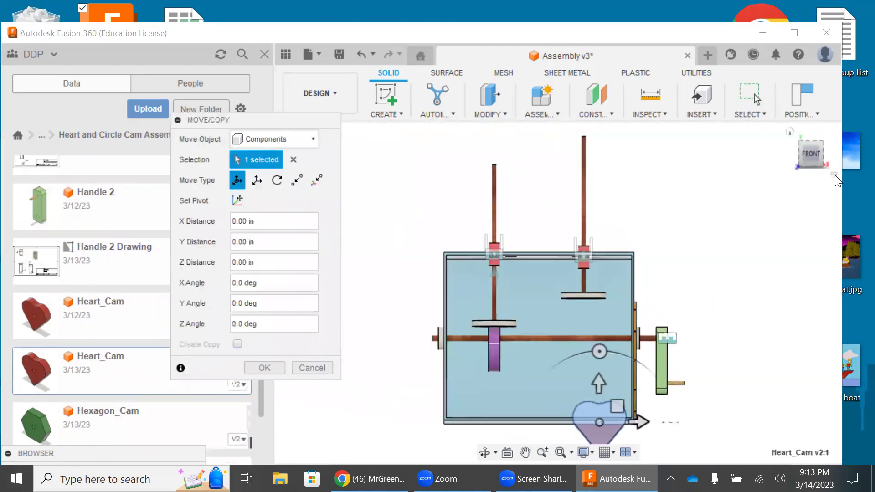
drag(820, 167, 789, 283)
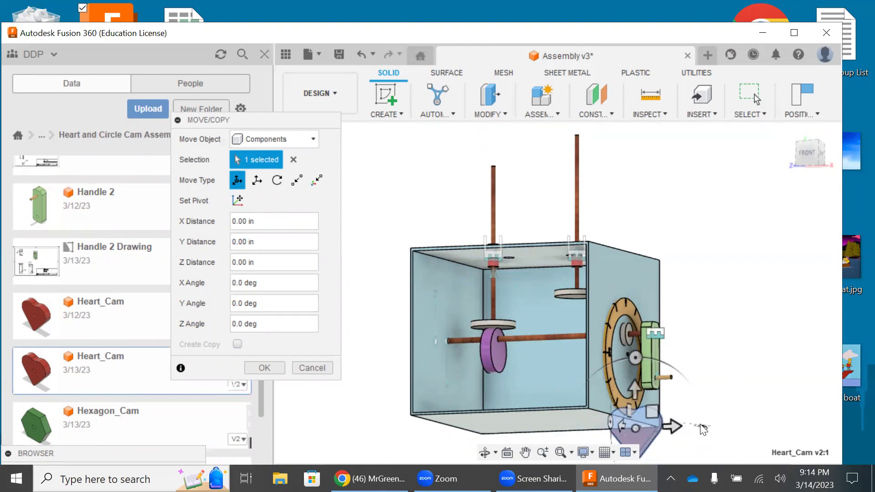
scroll(702, 410, up, 2)
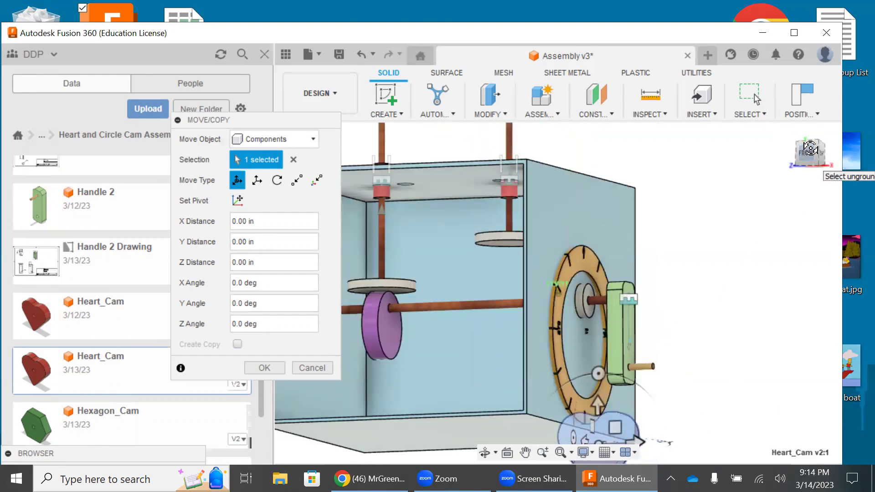
drag(813, 162, 702, 373)
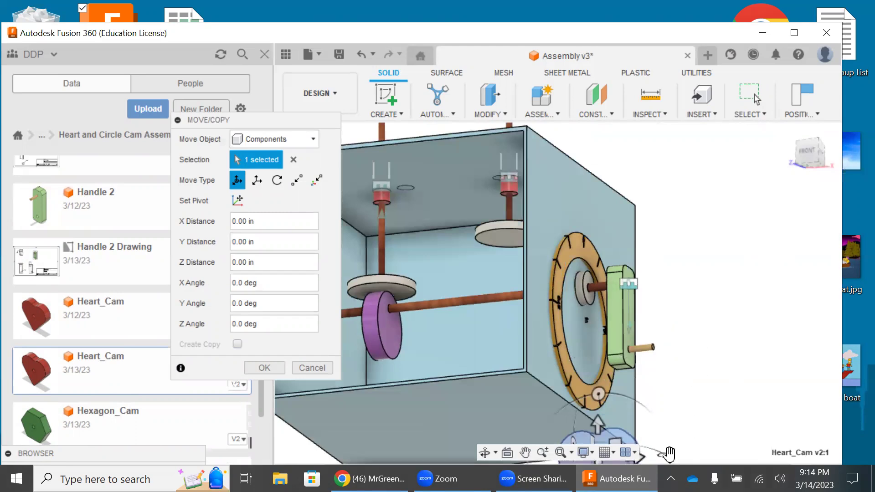
- Turn the heart cam -90° about Y and move it 2.304 in Y, -4.848 in Z beside the box
drag(669, 453, 579, 438)
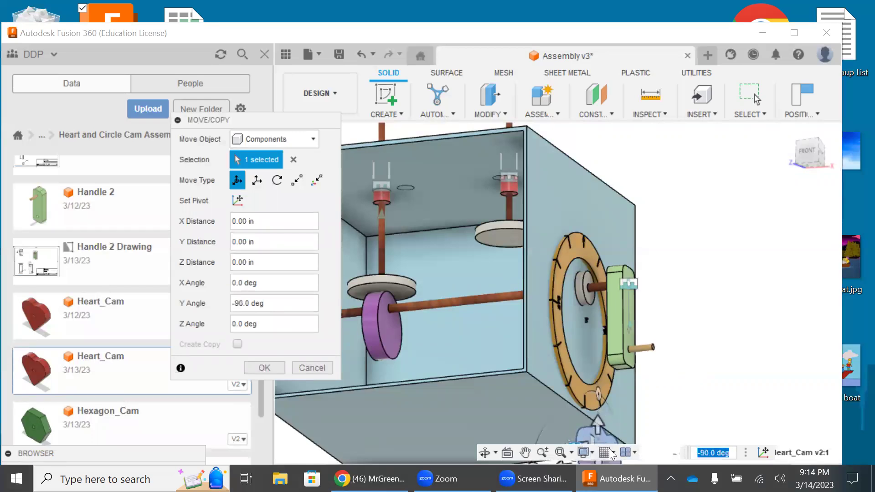
click(525, 452)
drag(537, 382, 522, 258)
key(Escape)
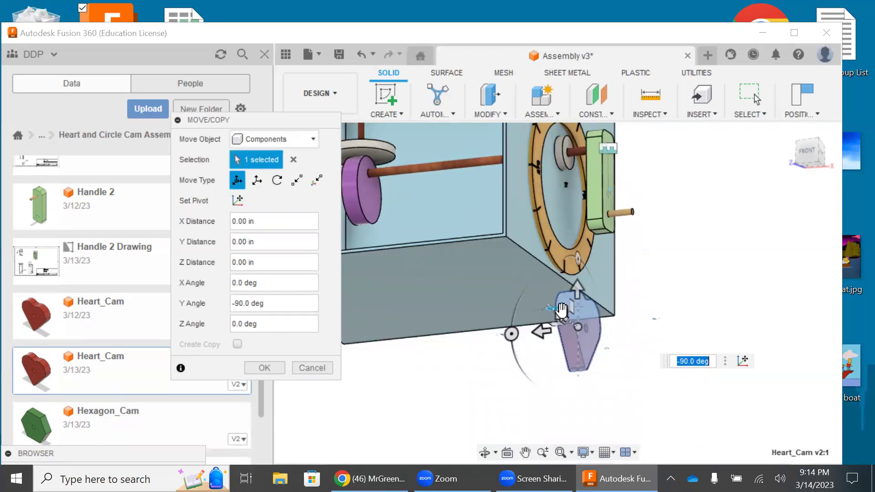
drag(562, 310, 734, 228)
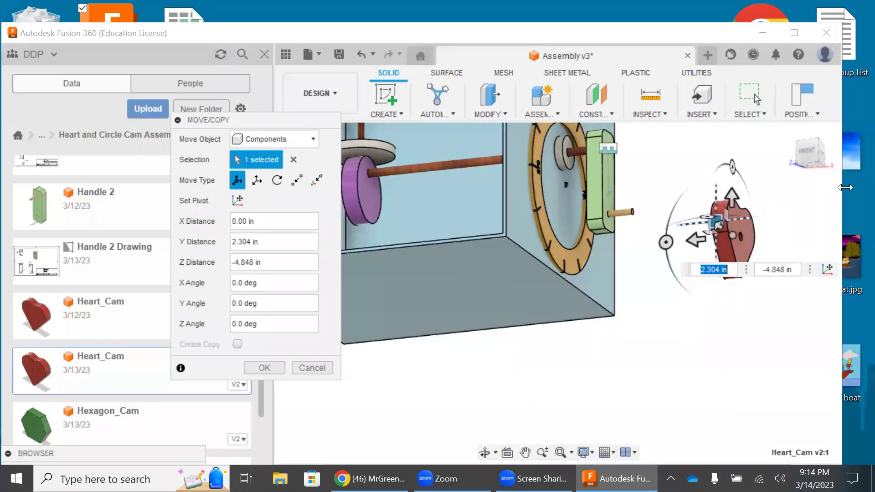
drag(809, 155, 772, 156)
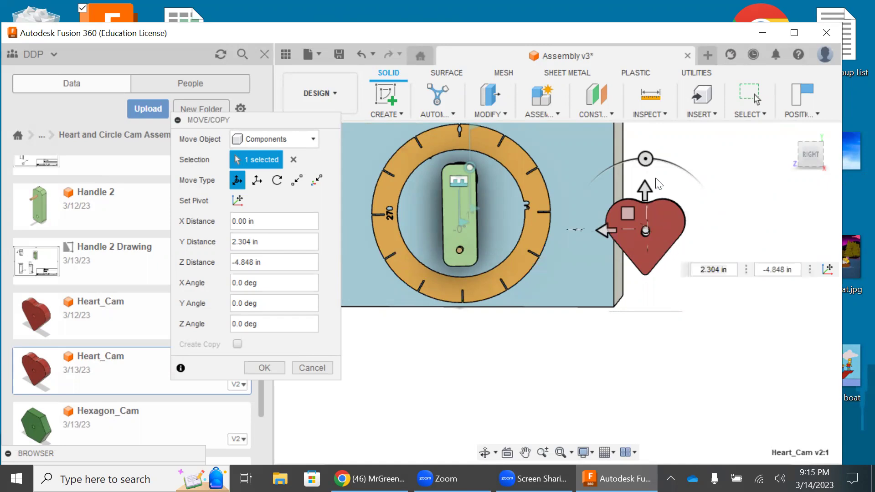
- Rotate the red heart cam to -130° about Z and confirm its placement beside the box
drag(646, 159, 610, 223)
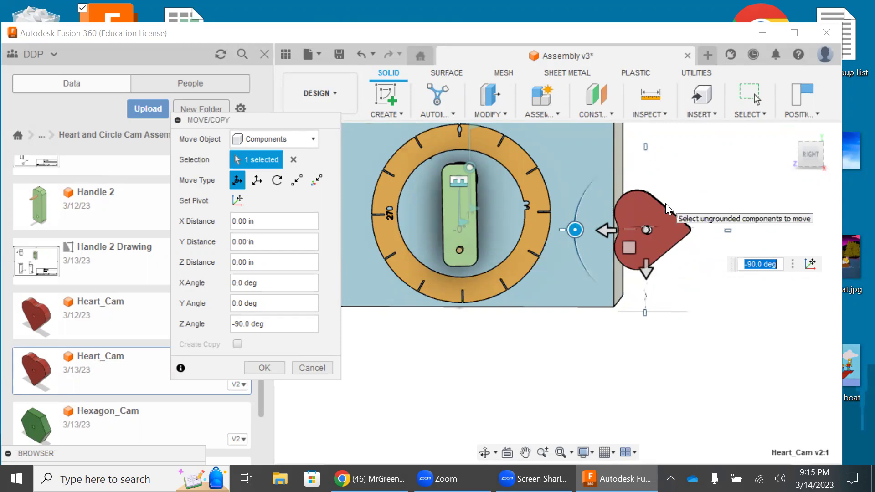
drag(576, 233, 591, 281)
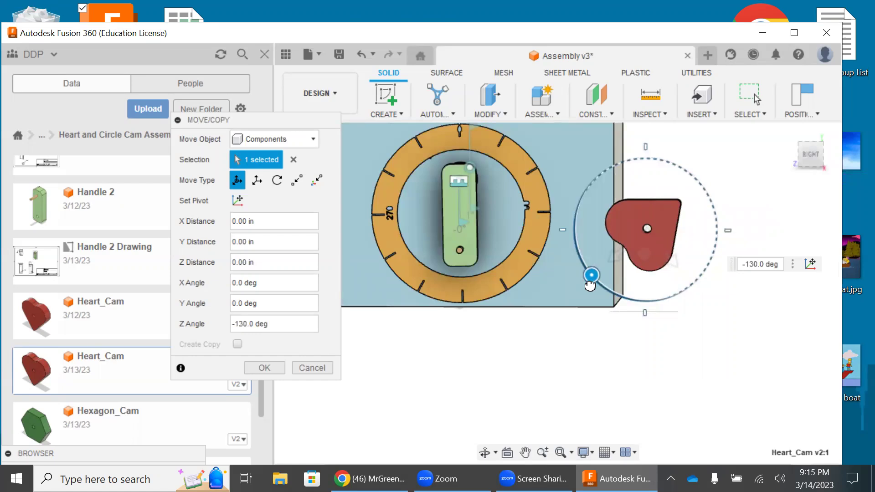
drag(591, 288, 592, 270)
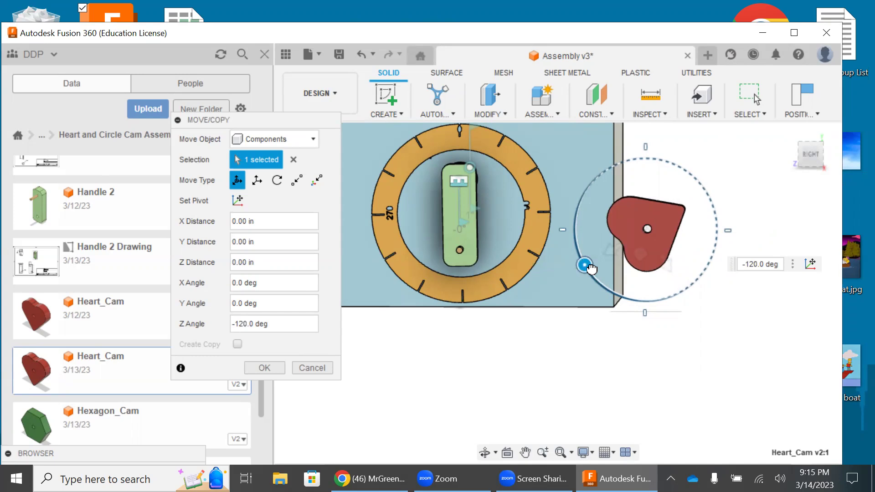
drag(592, 267, 592, 267)
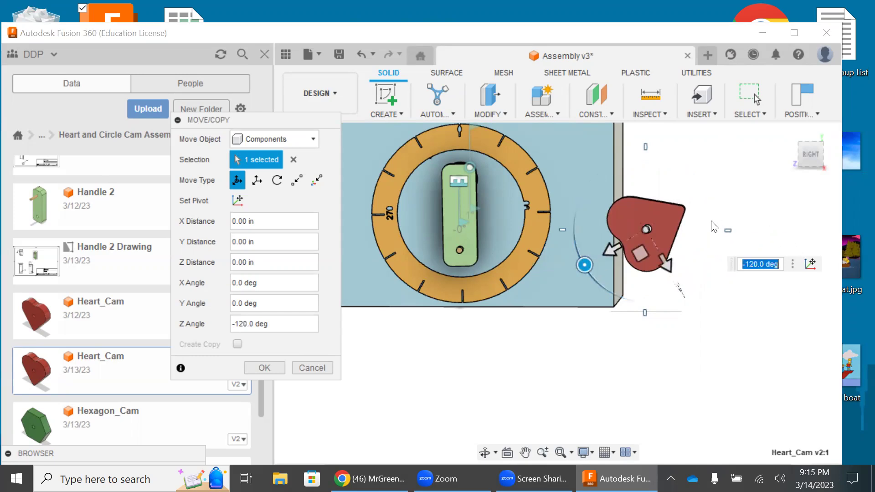
mouse_move(577, 267)
mouse_down()
mouse_move(590, 276)
mouse_move(587, 268)
mouse_up()
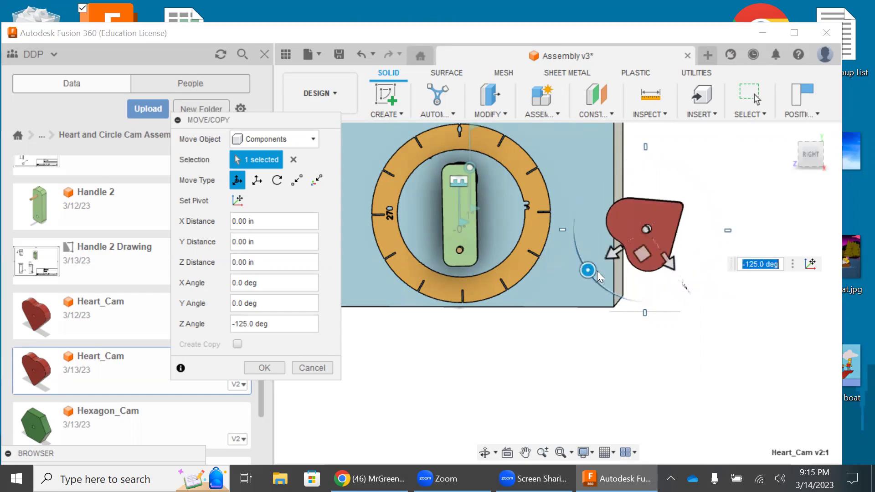
text(-130)
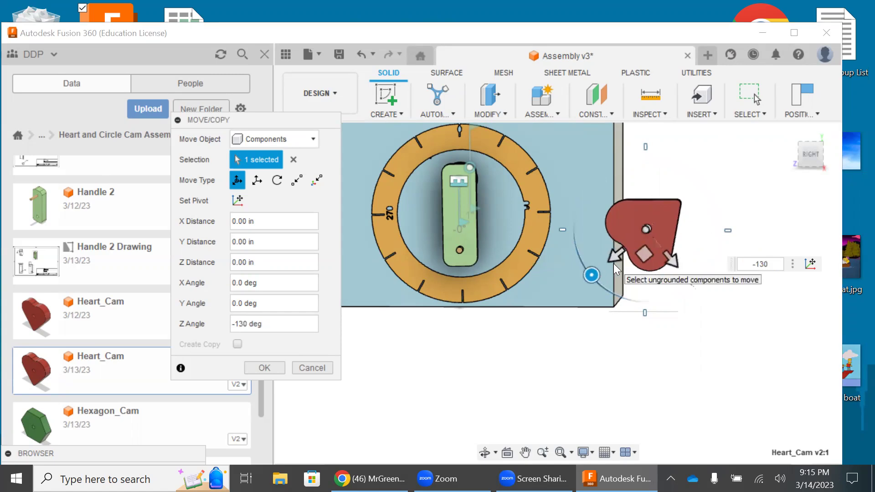
key(Return)
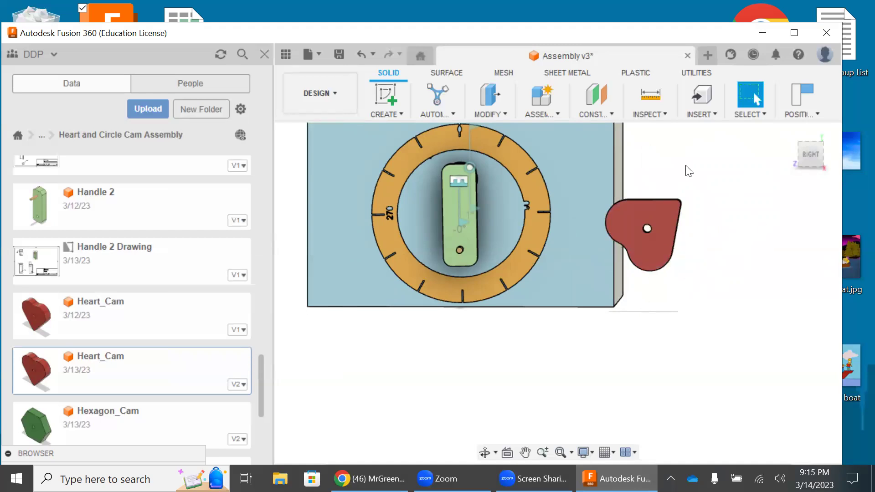
- Start a joint with the heart cam's centre as its first point
click(542, 112)
click(538, 146)
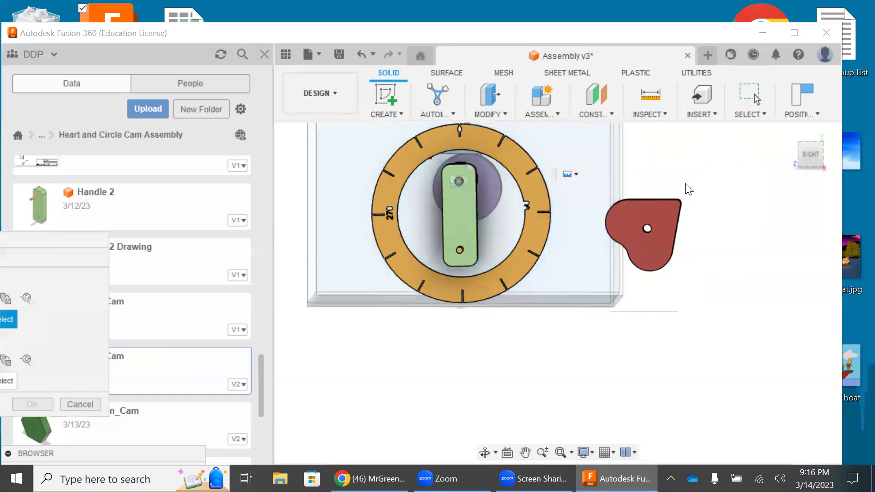
scroll(686, 189, up, 5)
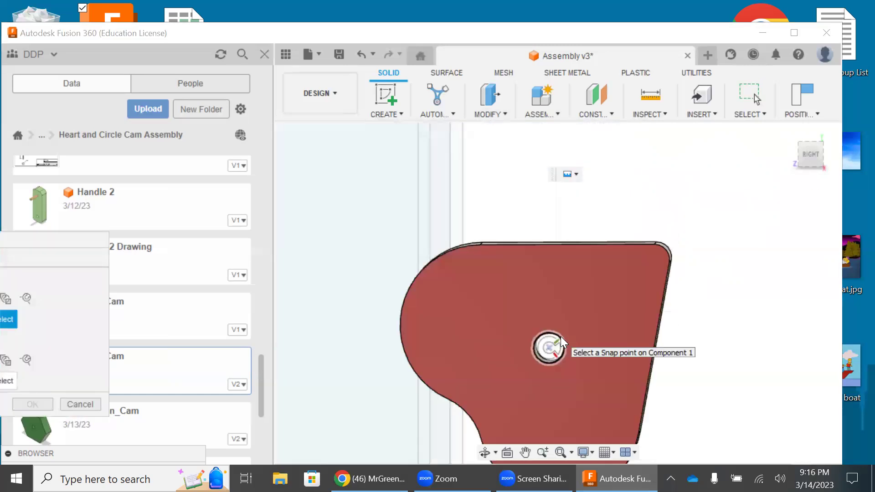
click(560, 336)
scroll(357, 273, down, 3)
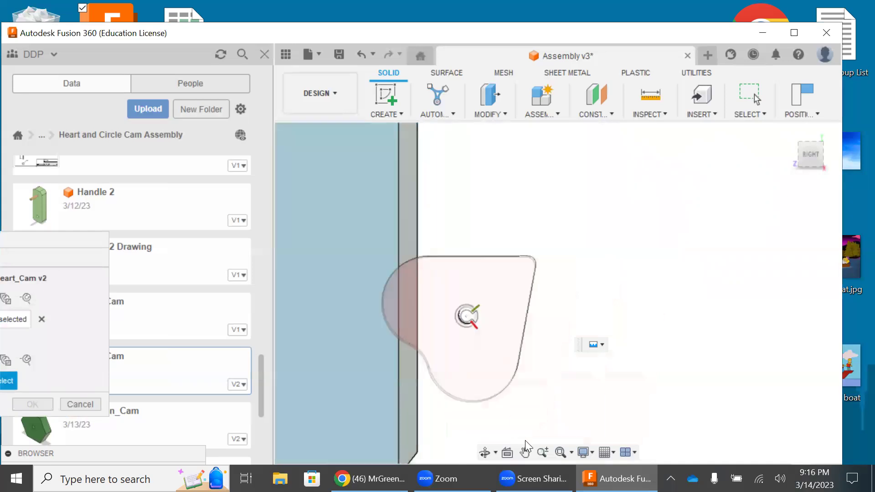
- Pick the handle's pivot as the joint's second point
click(526, 452)
drag(349, 282, 656, 279)
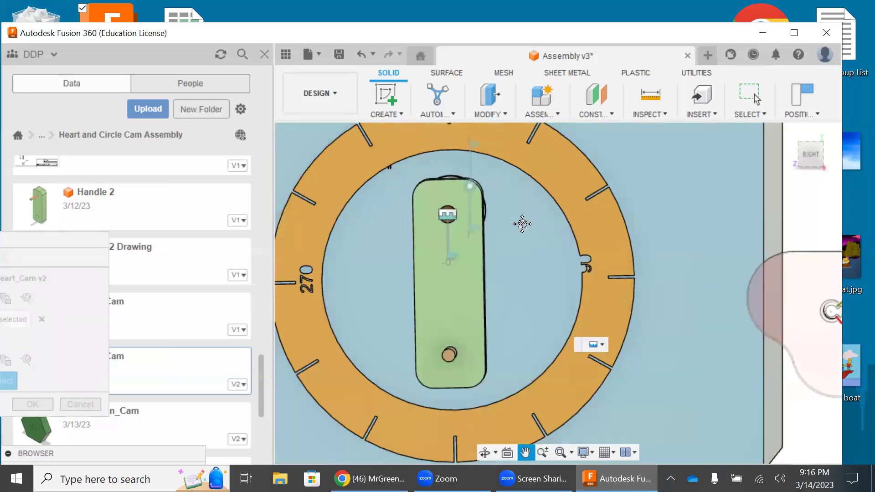
key(Escape)
scroll(515, 226, up, 3)
scroll(516, 226, up, 2)
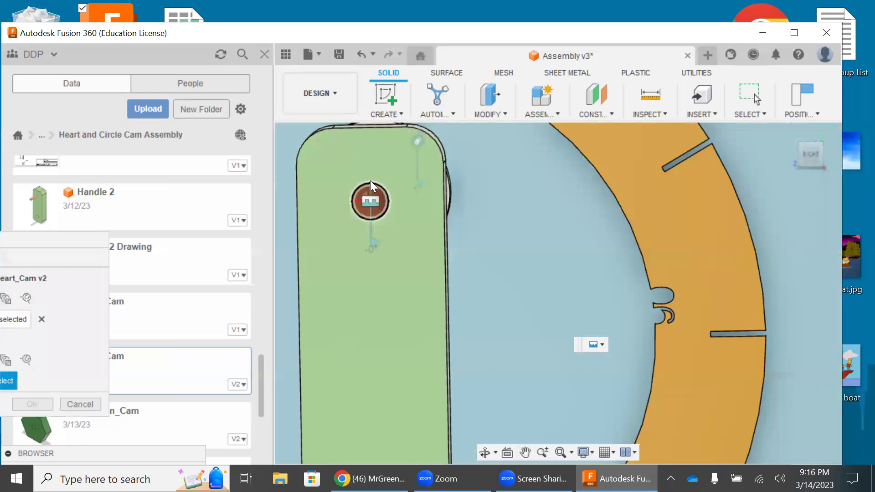
click(370, 180)
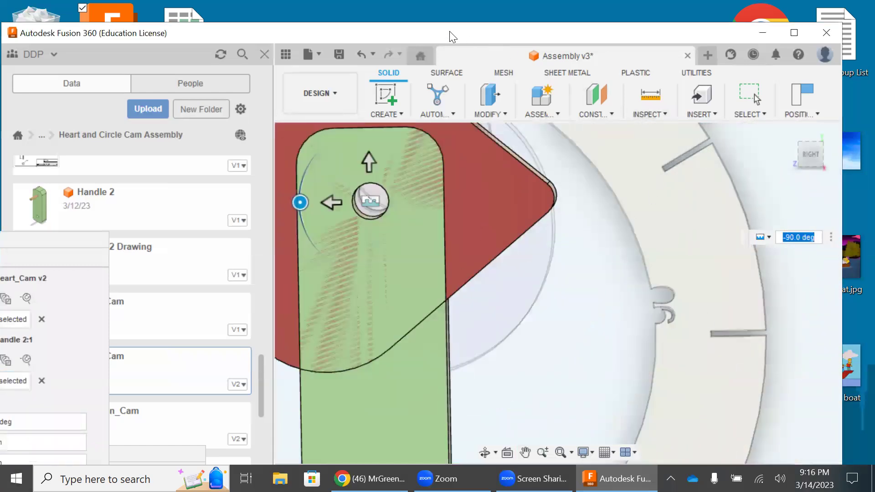
- Slide the heart cam 4.00 in along the axle into the box, turned -90°
drag(449, 31, 512, 77)
scroll(589, 173, down, 5)
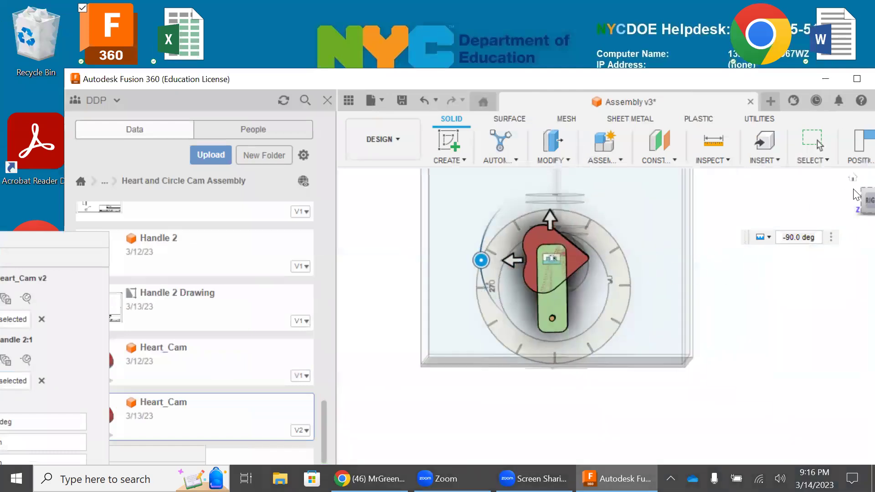
click(863, 200)
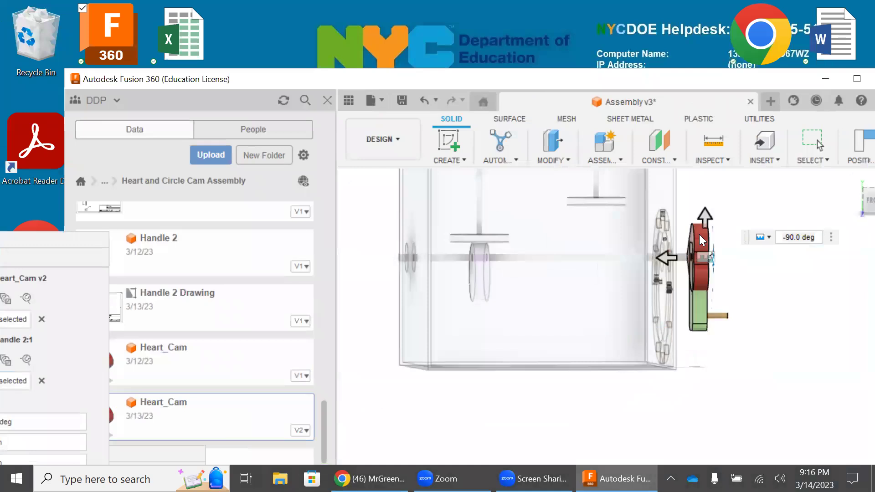
drag(666, 254, 539, 257)
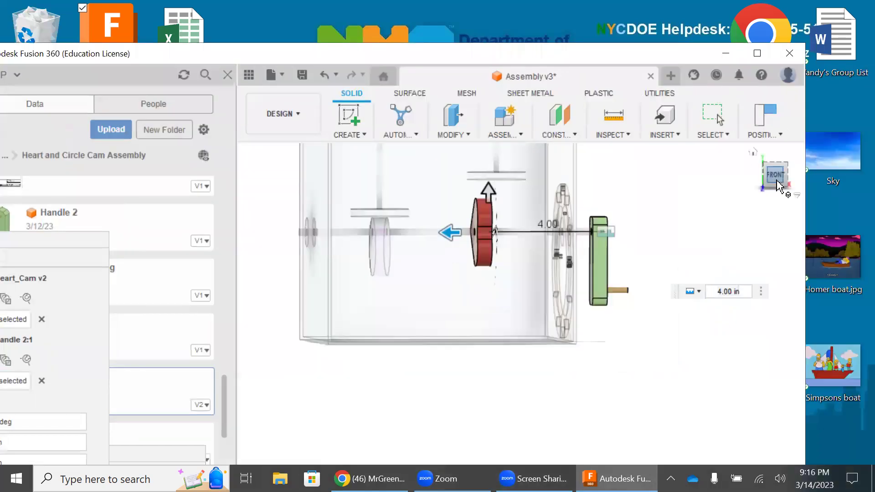
- Set the heart cam's joint offset along the axle to 3.5 in
click(257, 77)
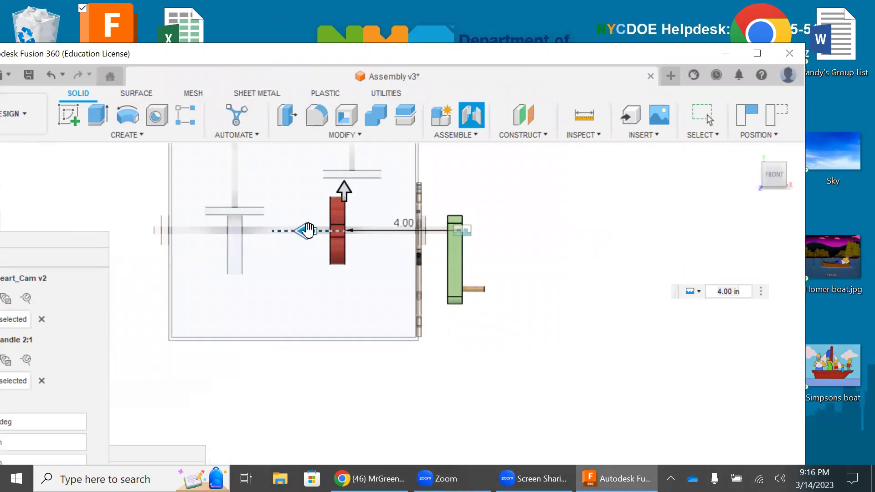
click(307, 229)
drag(318, 229, 339, 231)
click(511, 264)
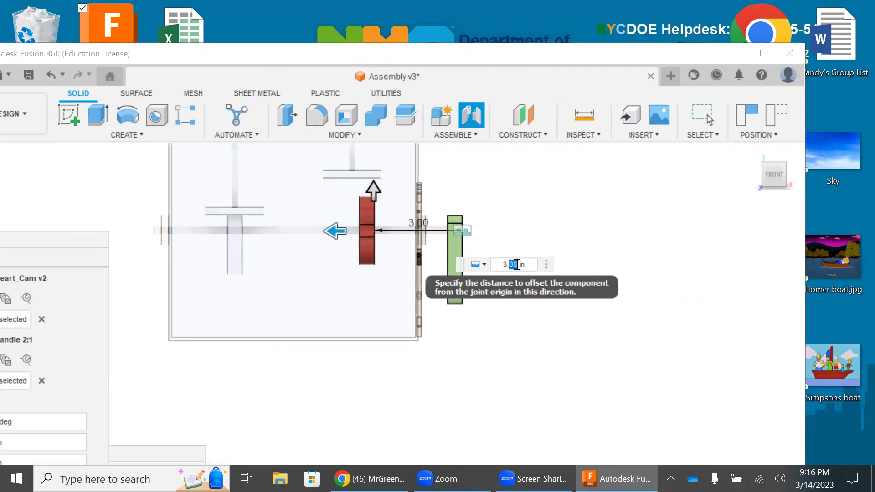
text(25)
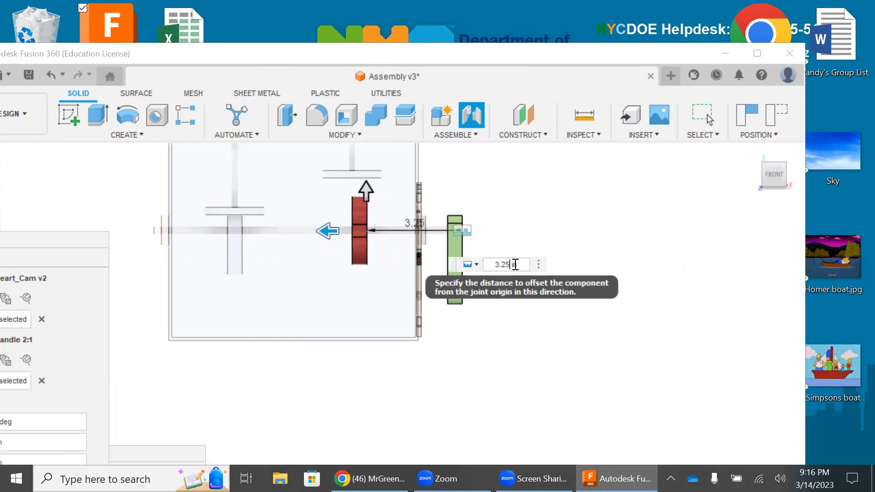
key(BackSpace)
key(BackSpace)
text(5)
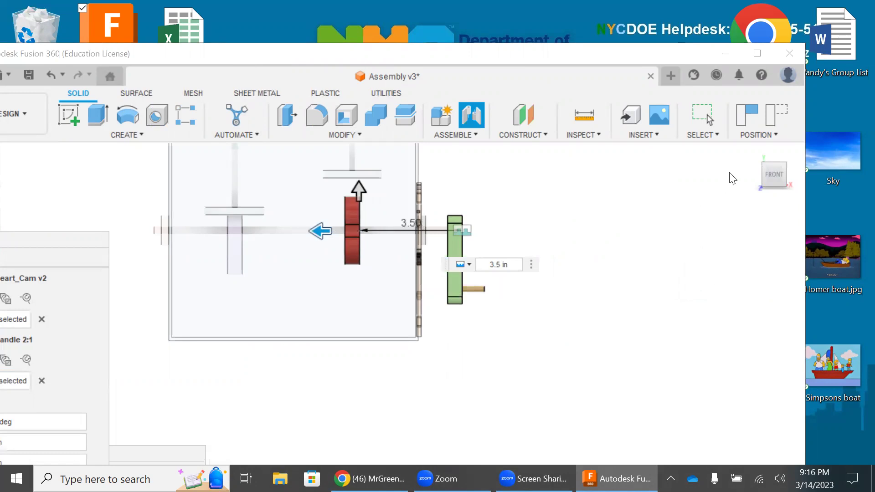
- Rotate the heart cam to -125° about the axle and commit the joint
click(770, 184)
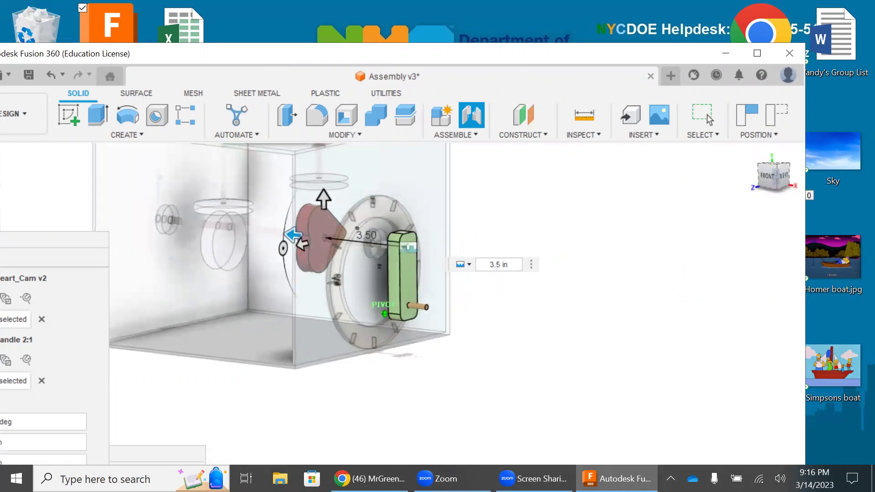
drag(283, 248, 292, 285)
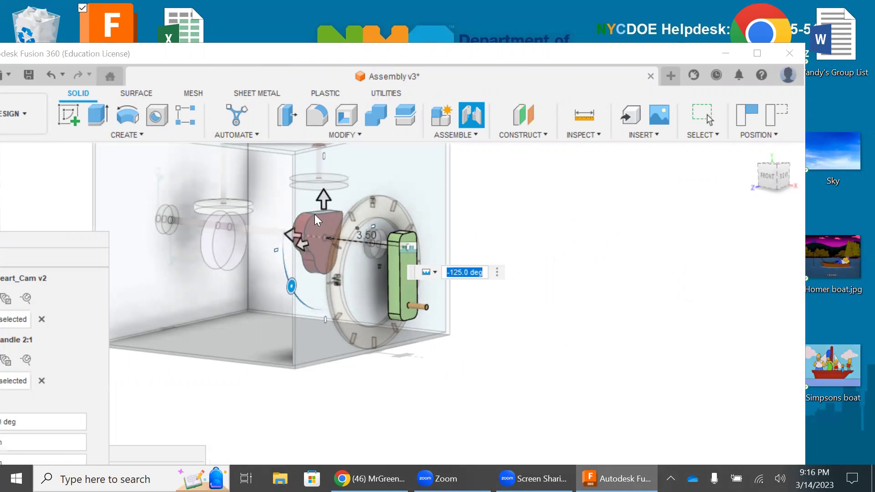
click(768, 176)
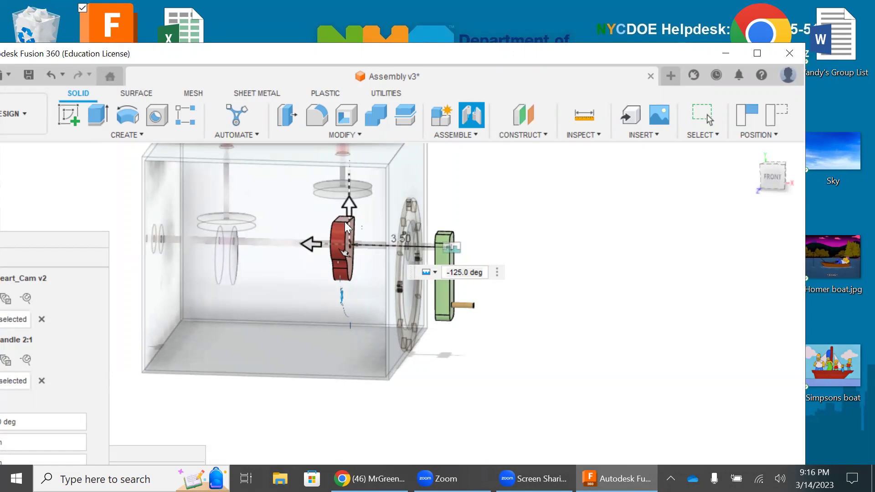
click(775, 186)
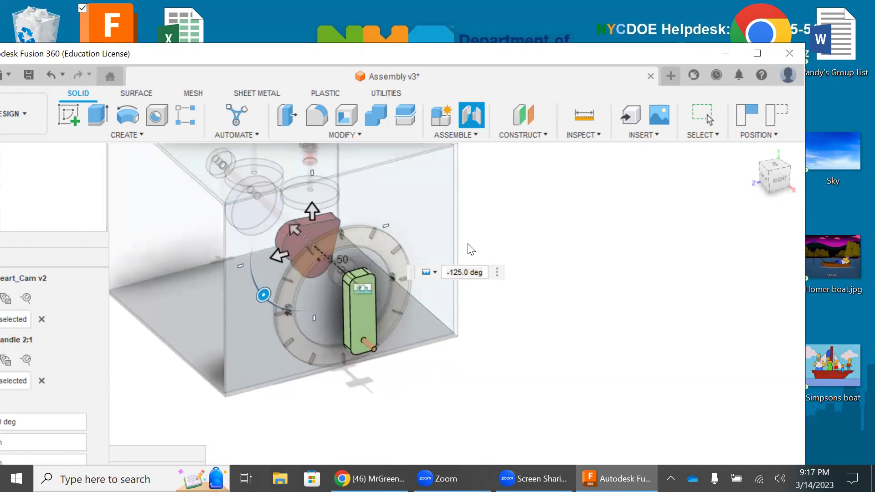
key(Return)
click(769, 183)
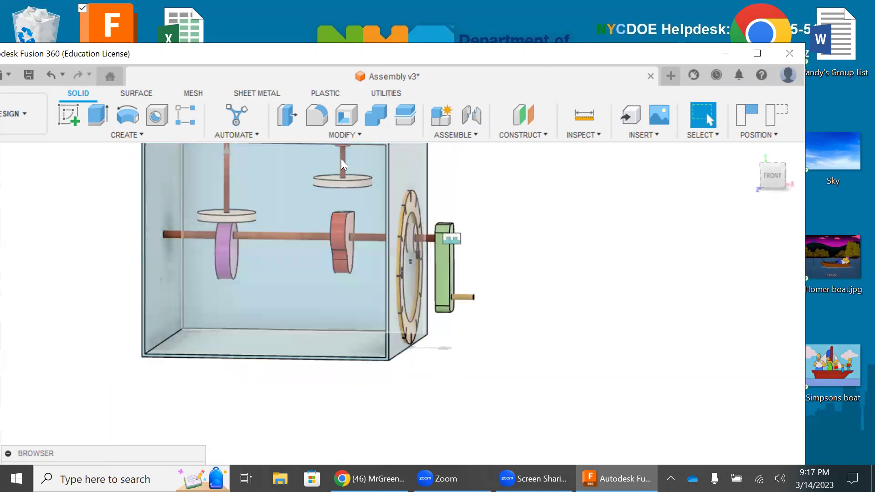
- Lower the right follower disc and rod onto the red heart cam and check the fit
drag(340, 159, 347, 187)
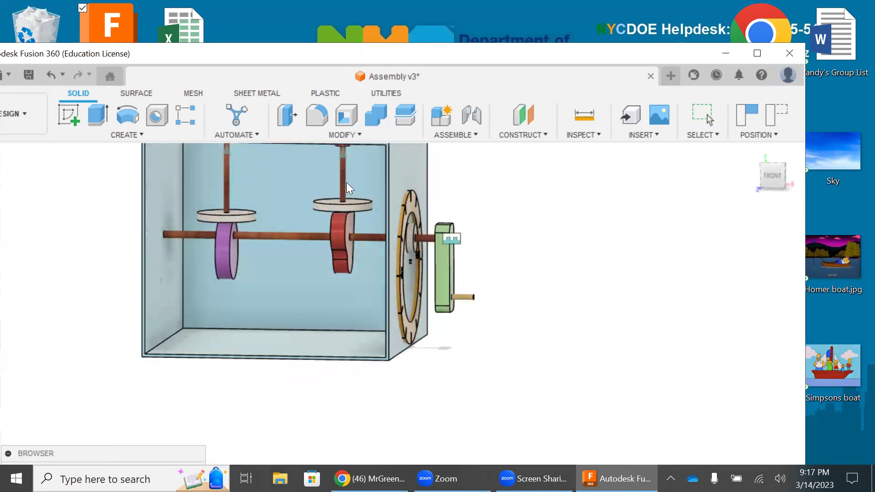
scroll(346, 182, up, 5)
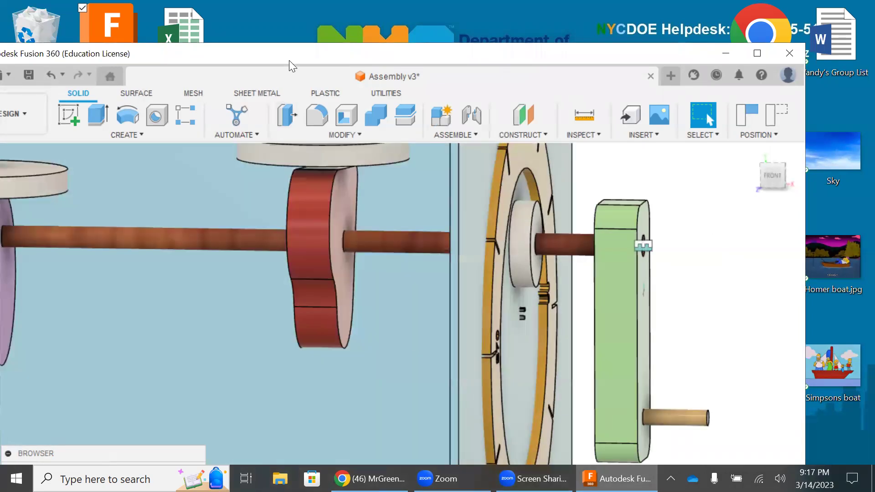
drag(298, 53, 361, 15)
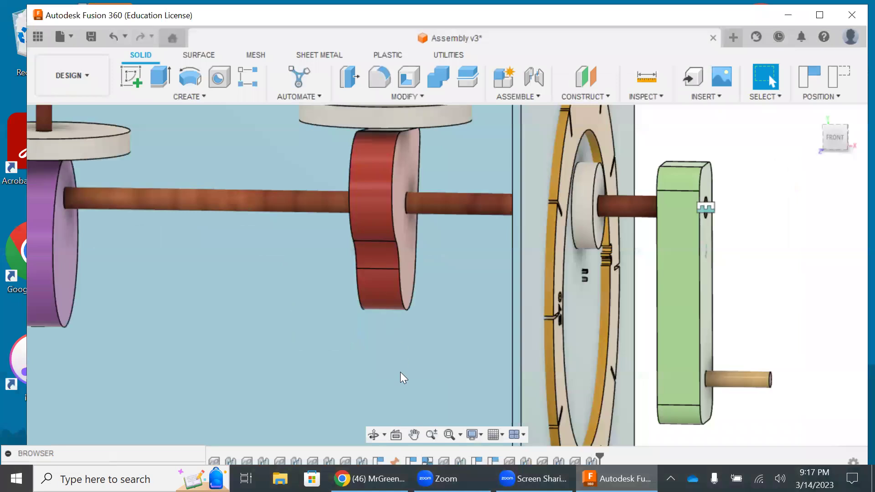
click(414, 434)
drag(477, 219, 555, 295)
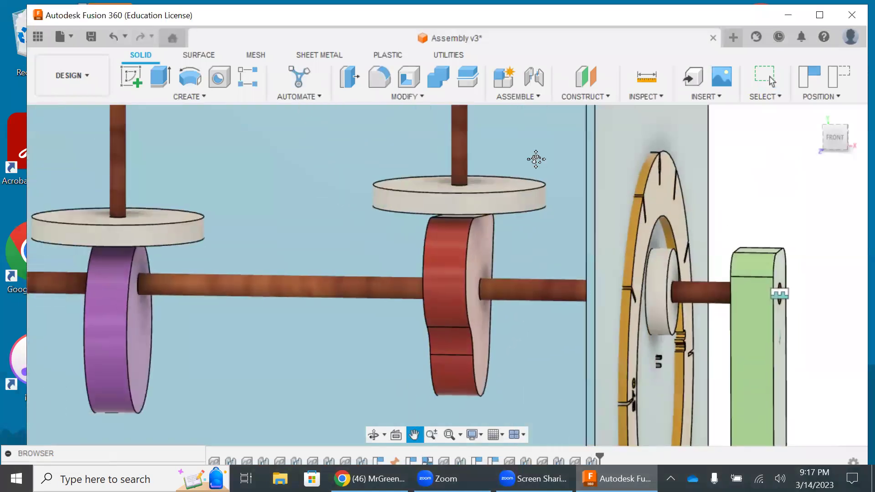
click(768, 72)
click(835, 137)
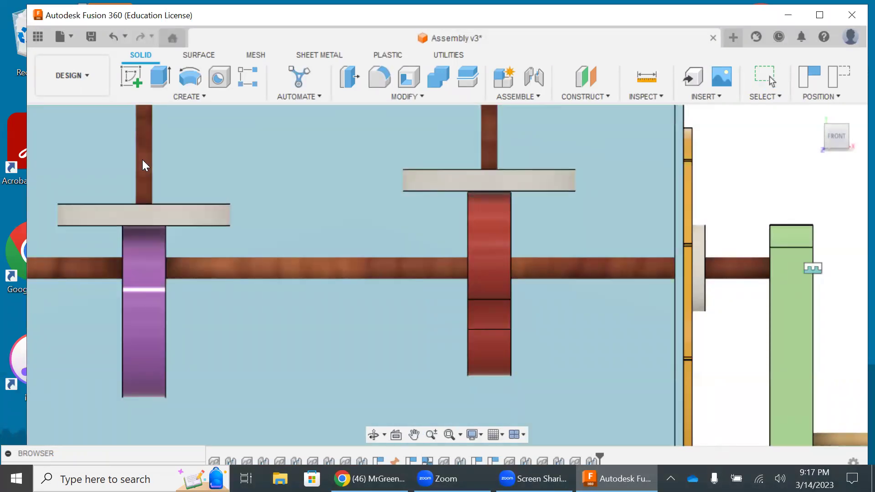
scroll(422, 207, down, 3)
scroll(415, 180, down, 3)
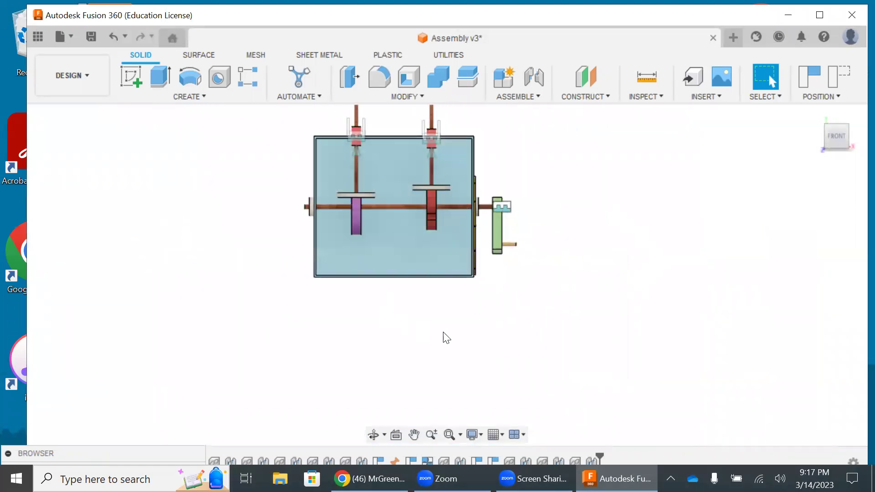
click(835, 140)
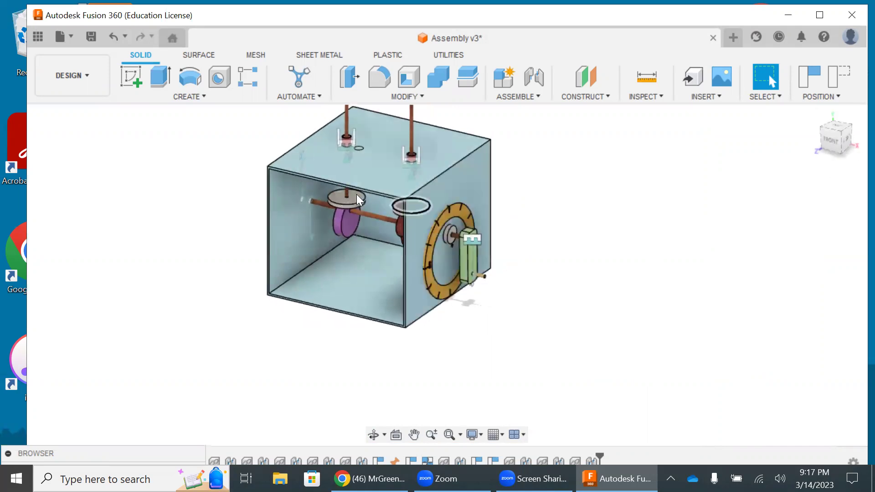
click(528, 98)
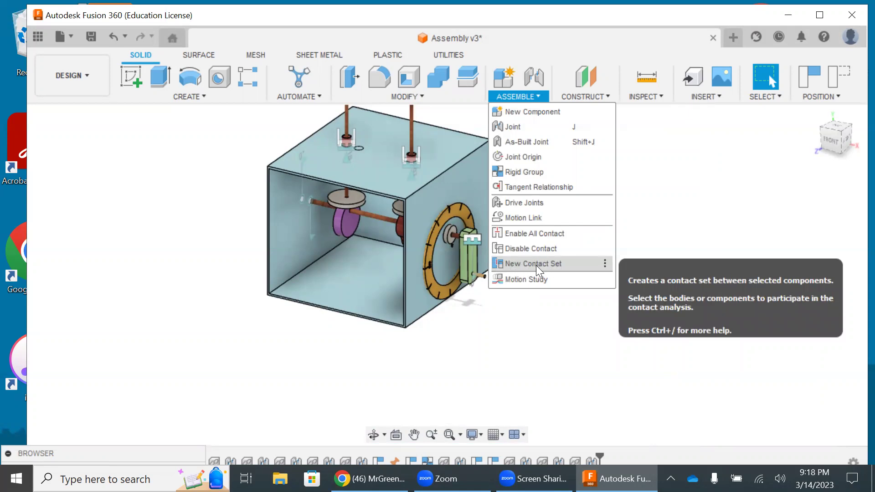
- Create a contact set between the right follower rod/disc and the red heart cam
click(530, 93)
click(528, 95)
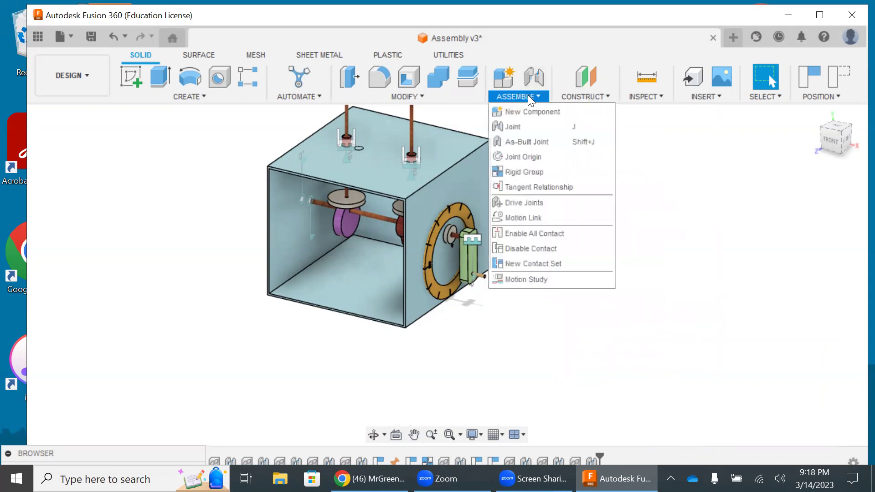
click(520, 263)
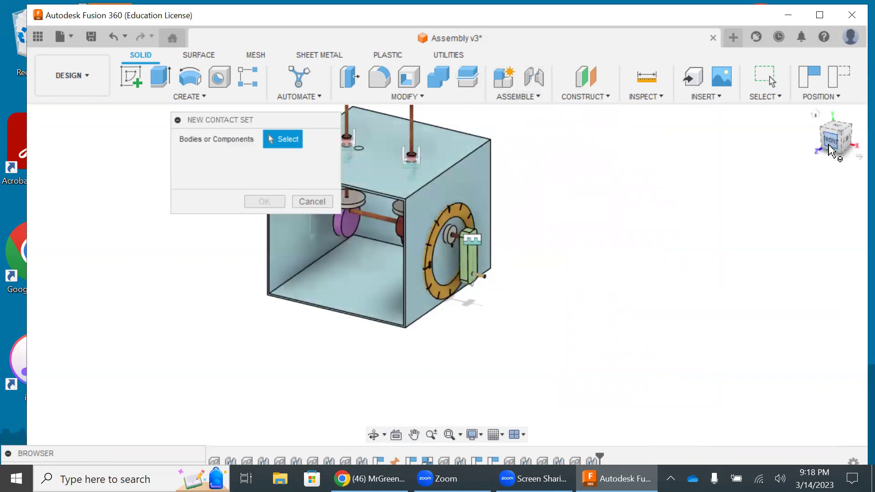
drag(836, 144, 606, 176)
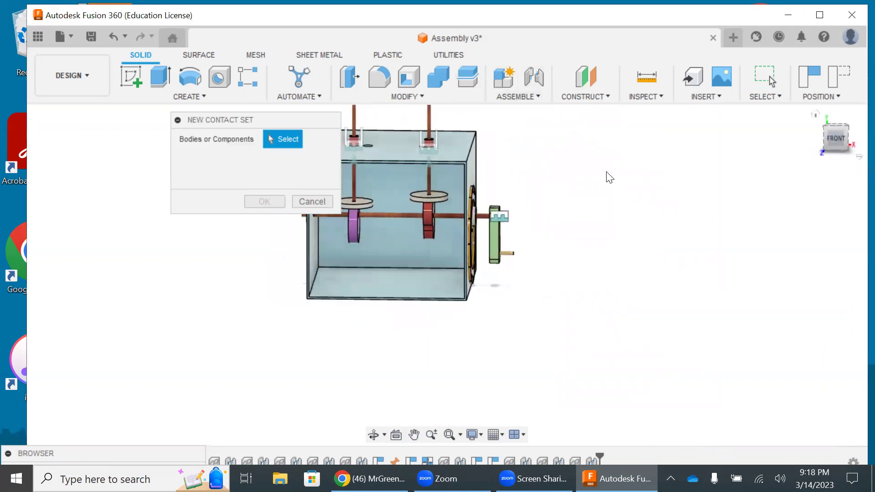
click(435, 193)
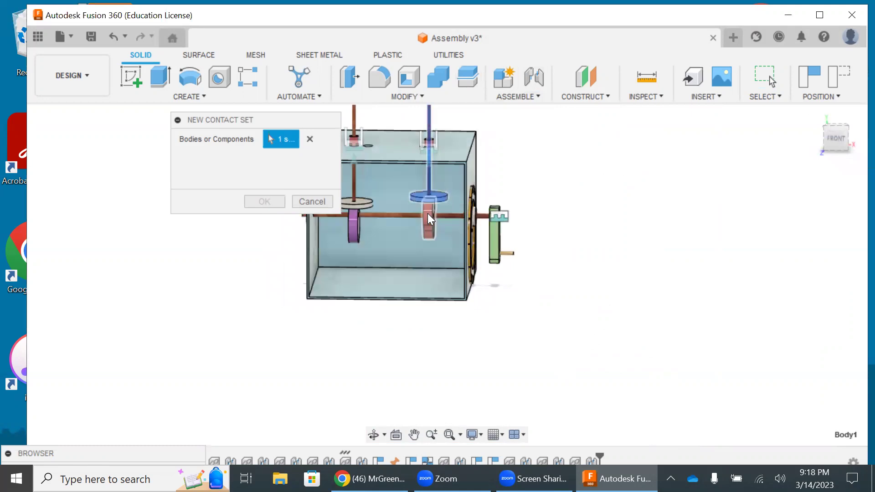
click(428, 213)
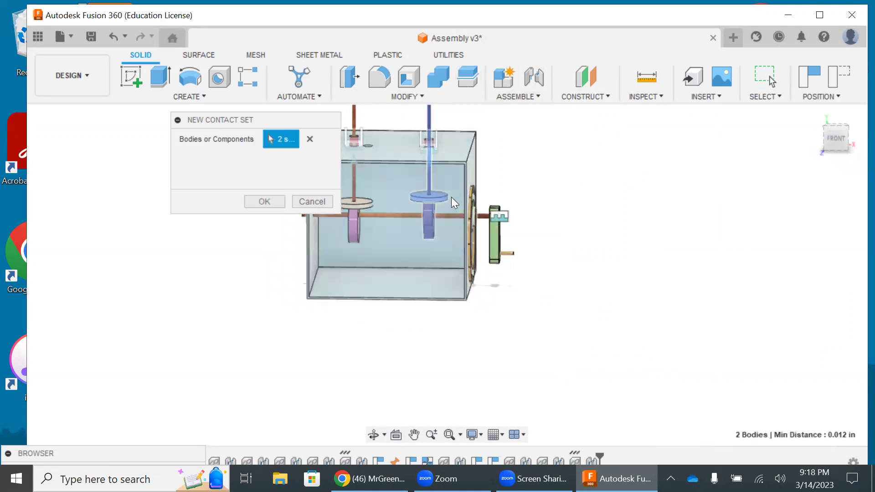
click(270, 200)
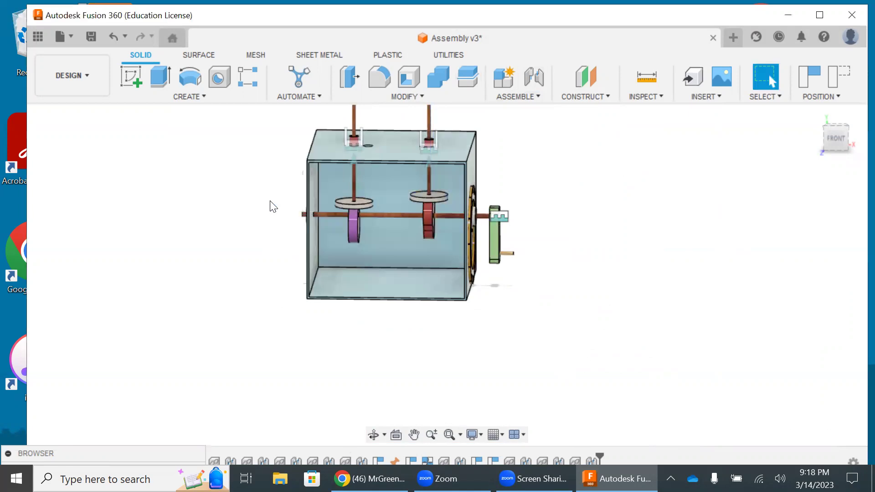
- Open Edit Motion Limits for the red cam follower's slider joint
scroll(423, 184, up, 5)
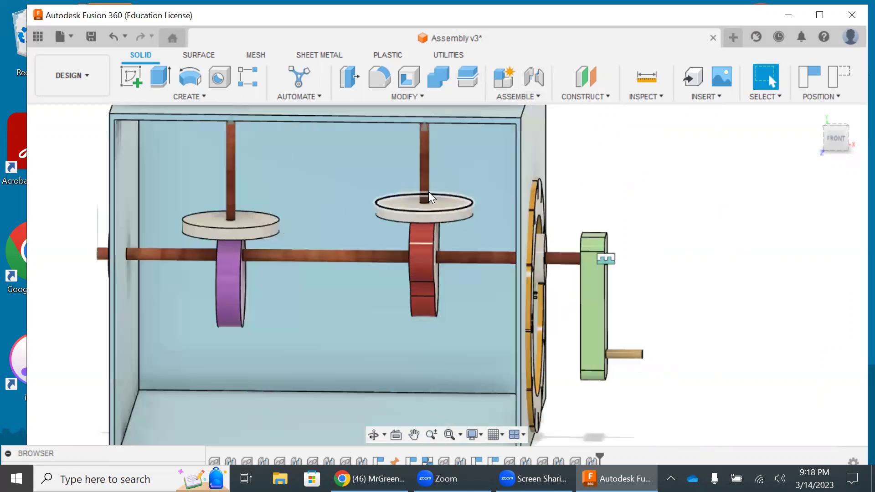
click(425, 128)
scroll(424, 127, down, 1)
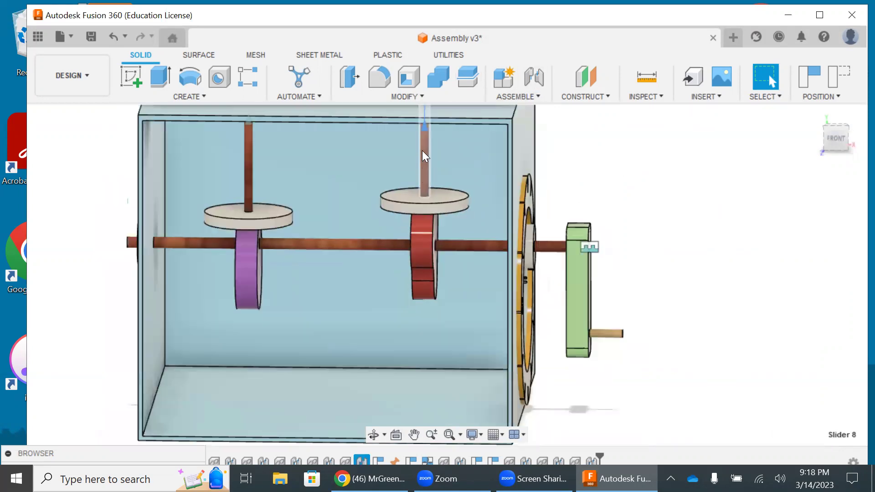
click(414, 434)
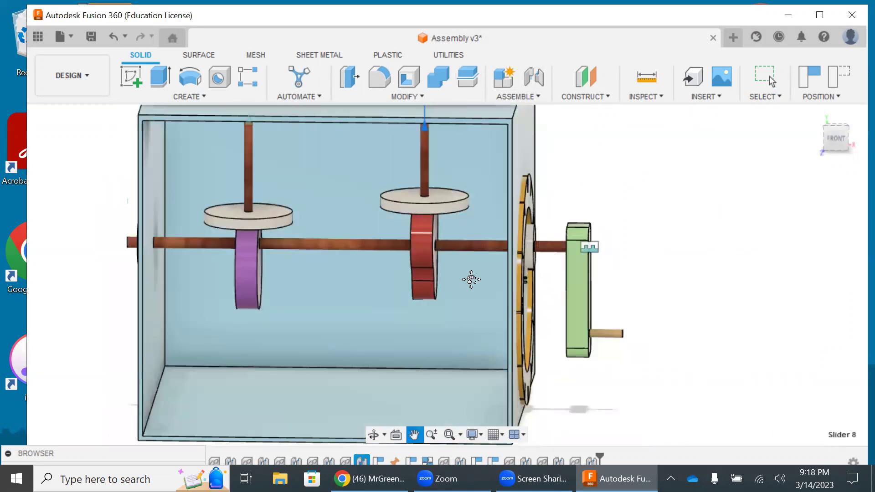
drag(471, 274, 481, 373)
key(Escape)
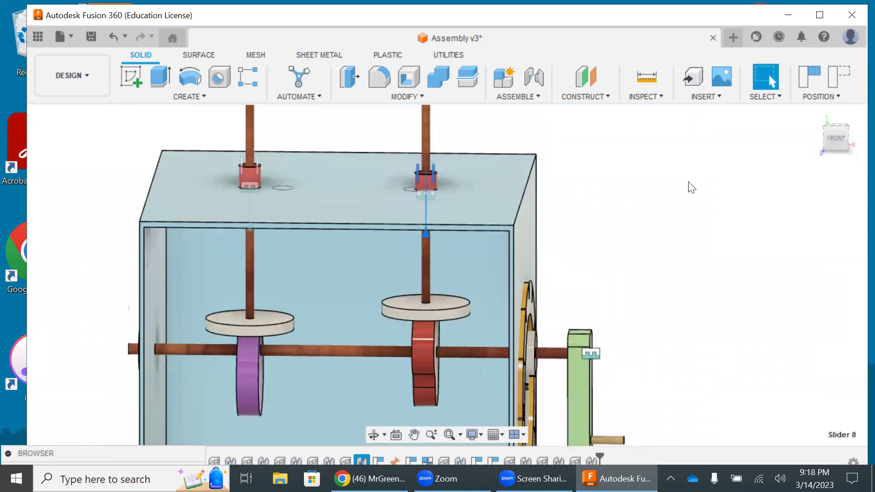
right_click(428, 234)
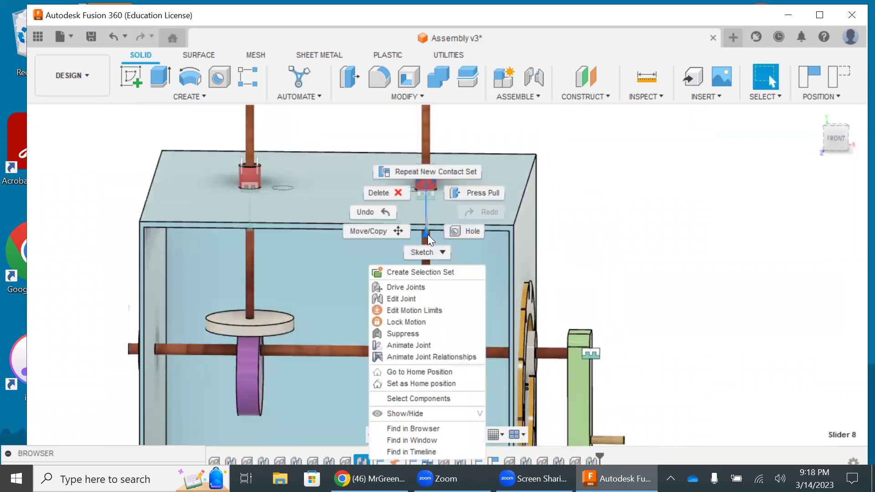
click(409, 311)
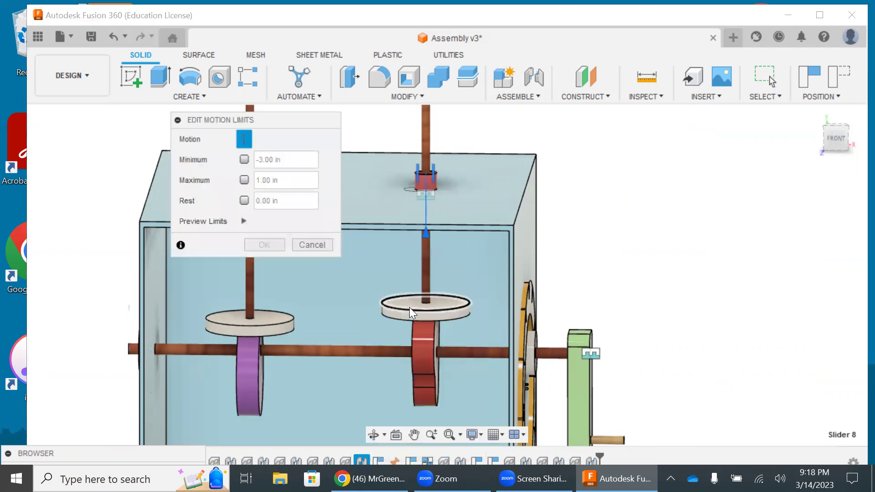
- Enable the slider's rest position at -1.7 in and confirm the limits
click(244, 200)
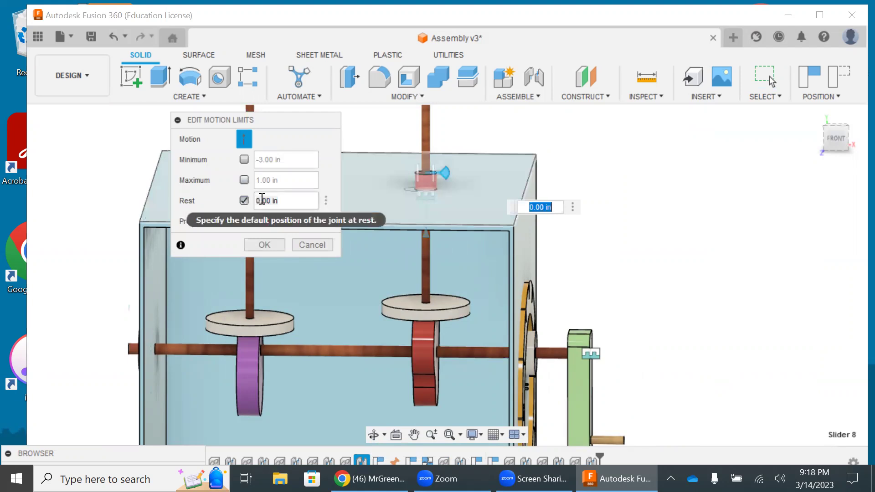
click(260, 201)
text(-)
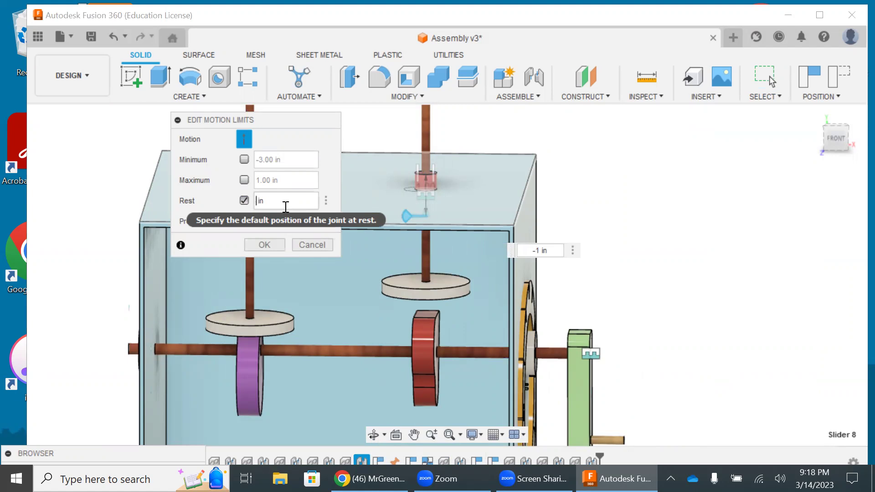
text(1)
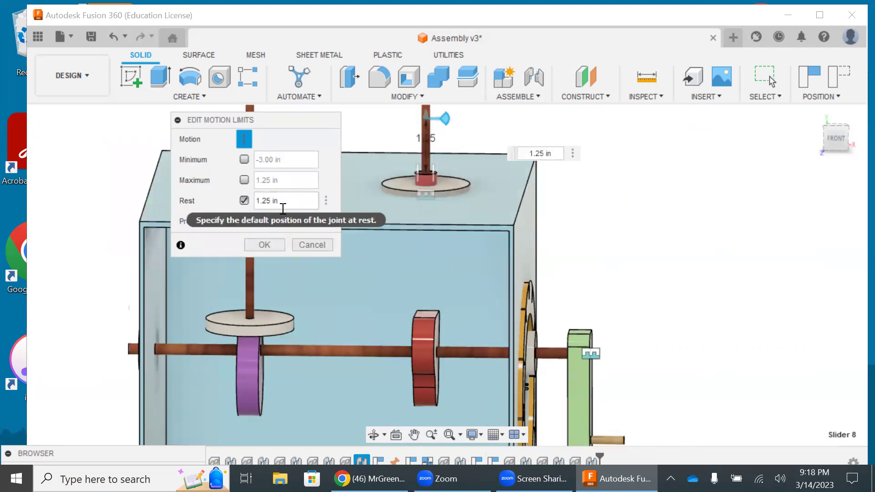
text(-)
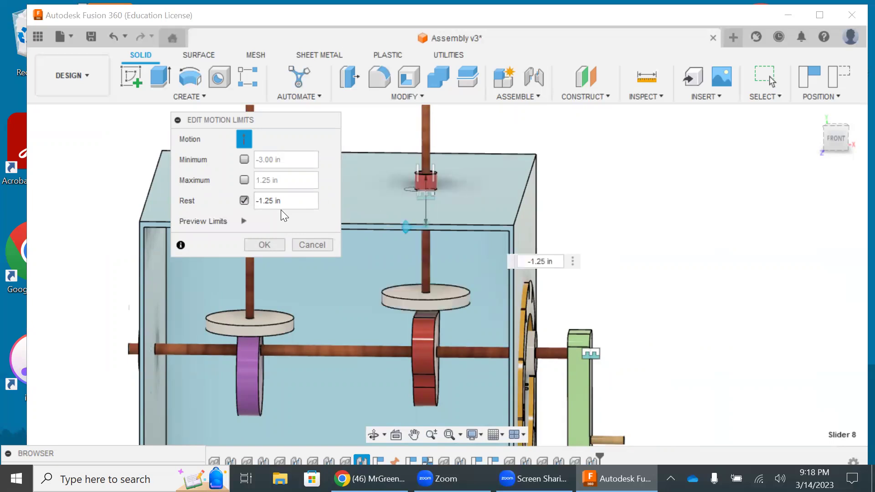
click(841, 145)
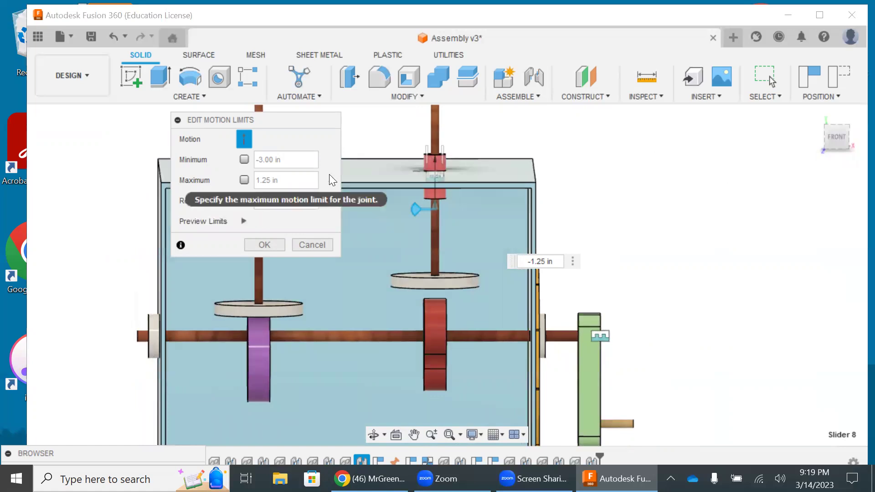
key(BackSpace)
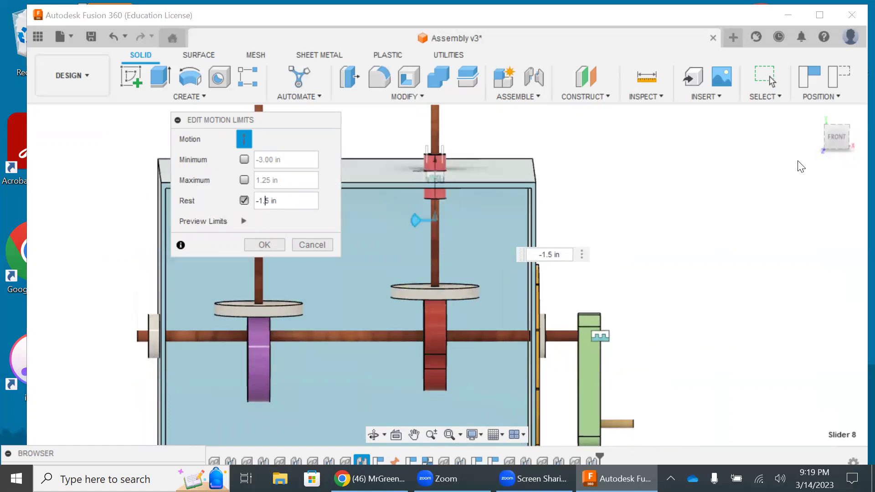
click(815, 114)
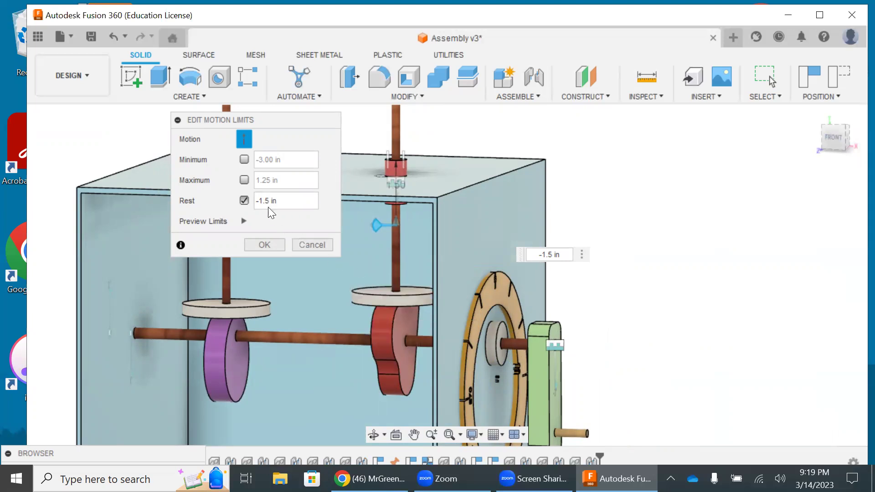
drag(266, 201, 268, 201)
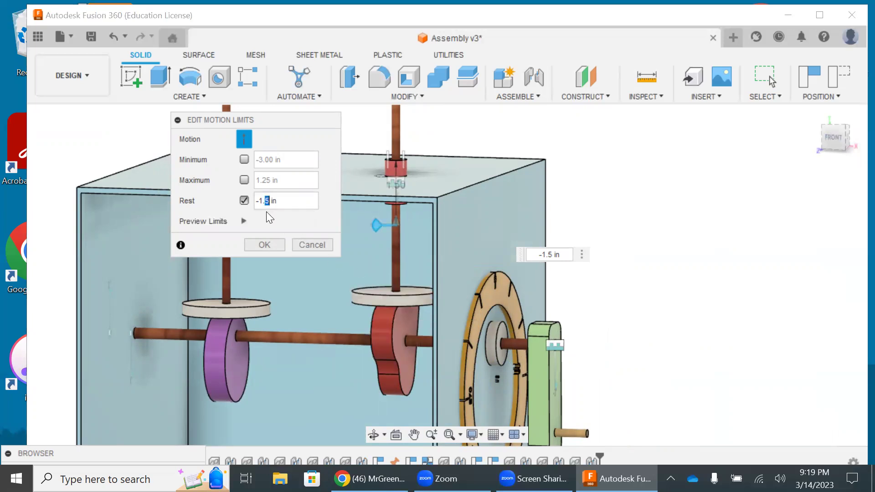
key(Return)
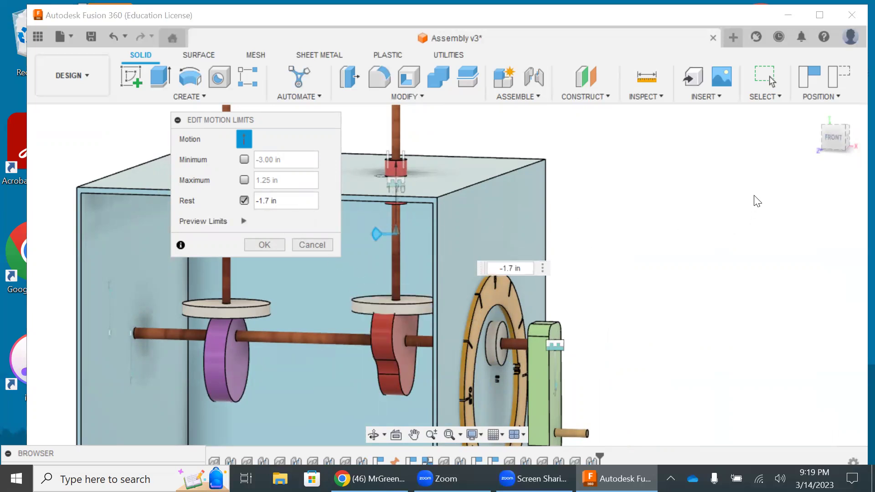
mouse_move(840, 145)
mouse_down()
mouse_move(824, 136)
mouse_move(838, 137)
mouse_up()
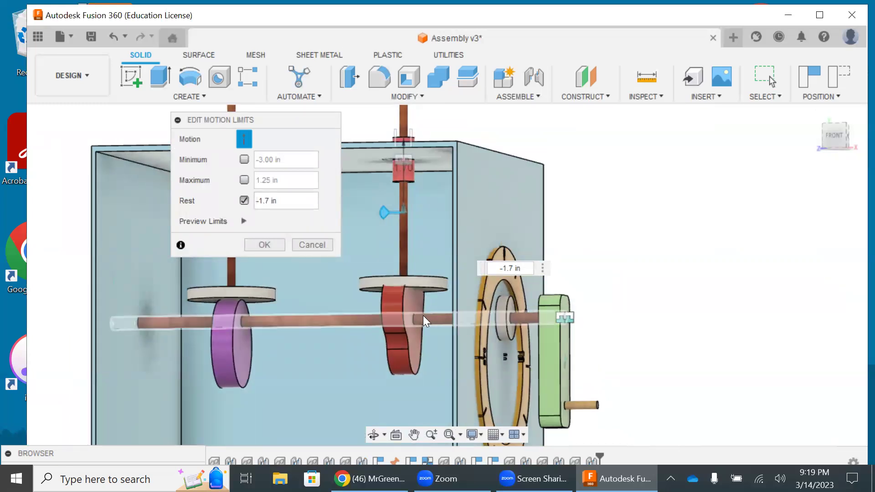
click(270, 246)
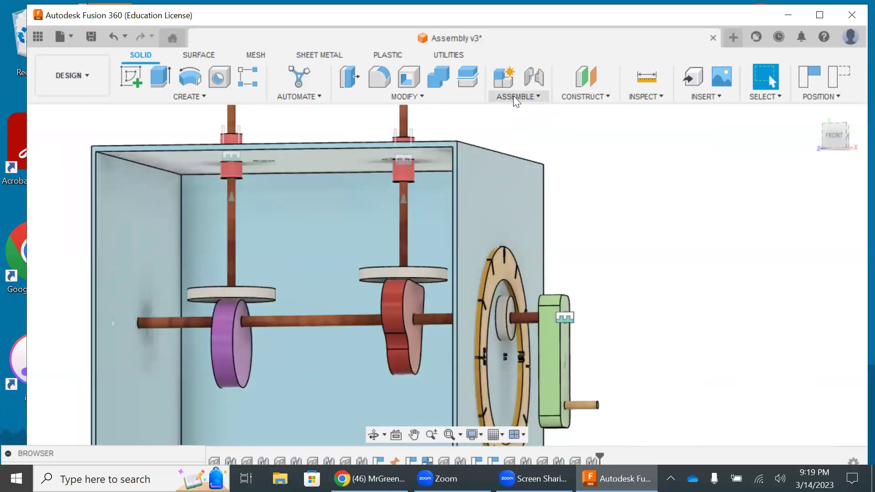
- Create a contact set between the left follower shaft/plate and the purple cam
click(514, 96)
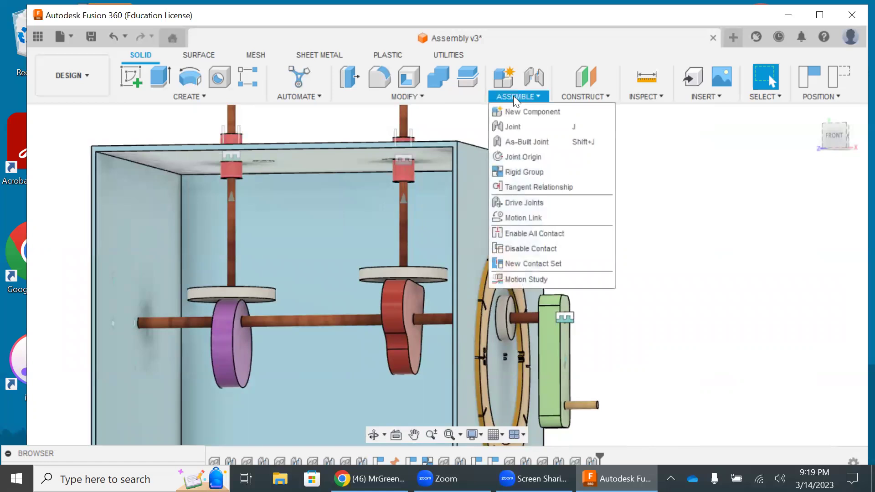
click(525, 260)
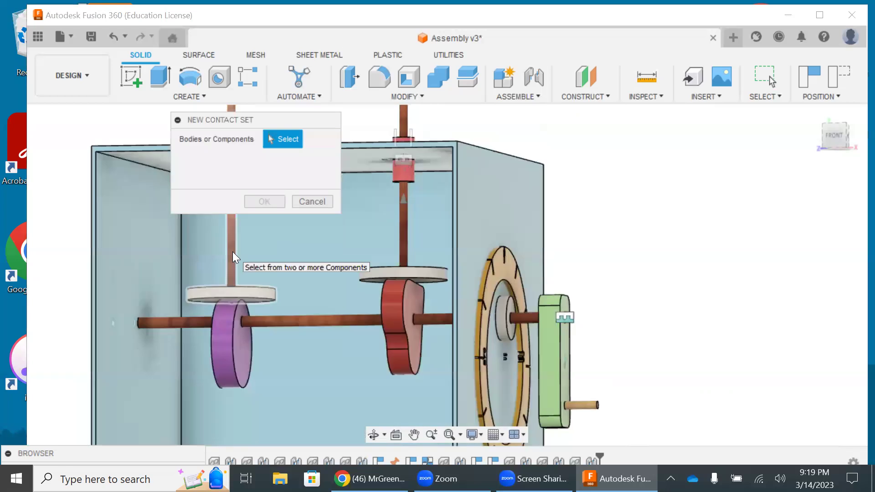
click(232, 252)
click(221, 314)
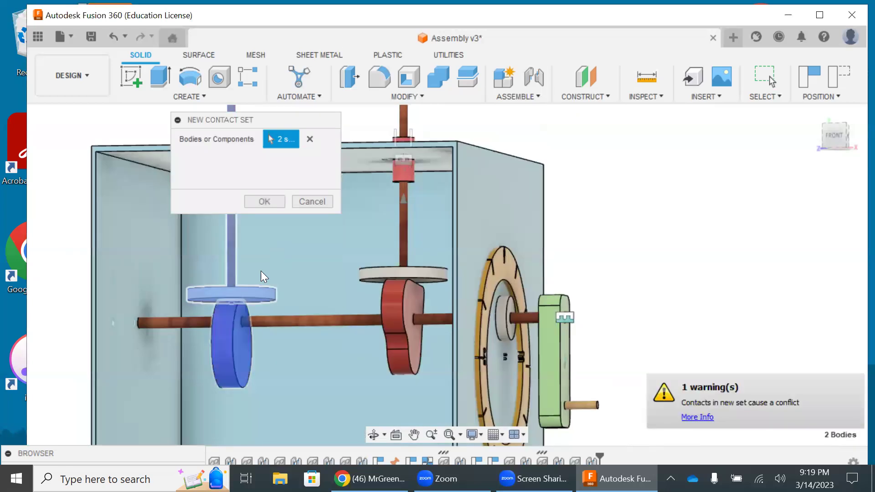
click(269, 201)
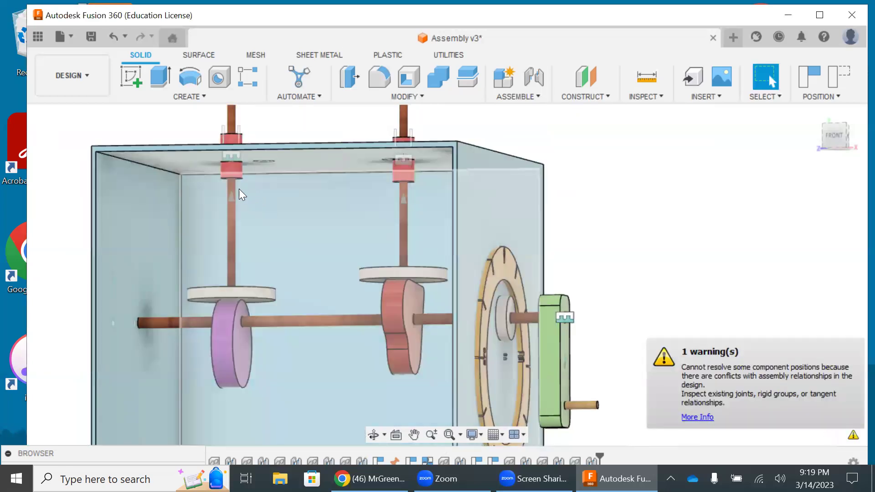
- Enable a rest position of -1.75 in on the left follower's Slider 16 joint
click(231, 199)
right_click(231, 200)
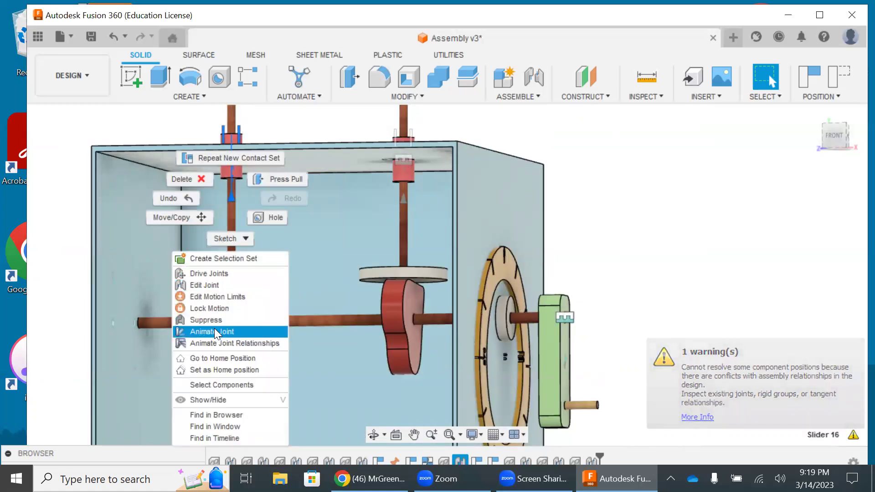
click(221, 299)
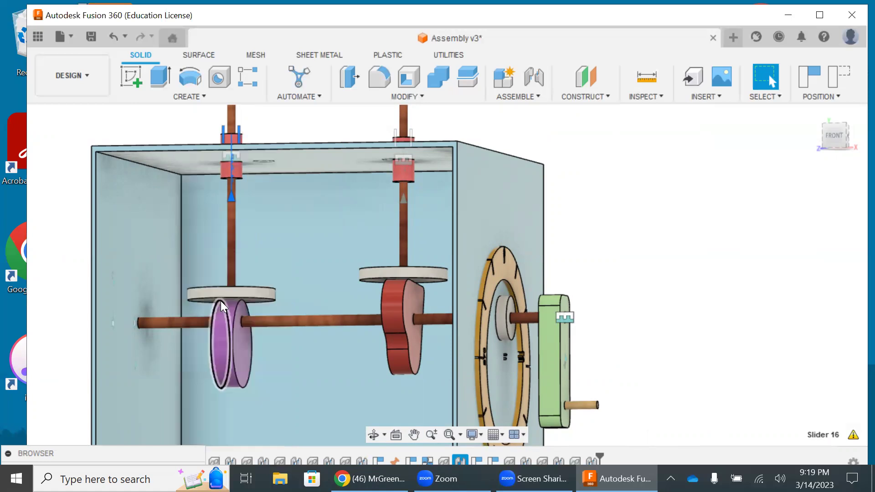
click(241, 202)
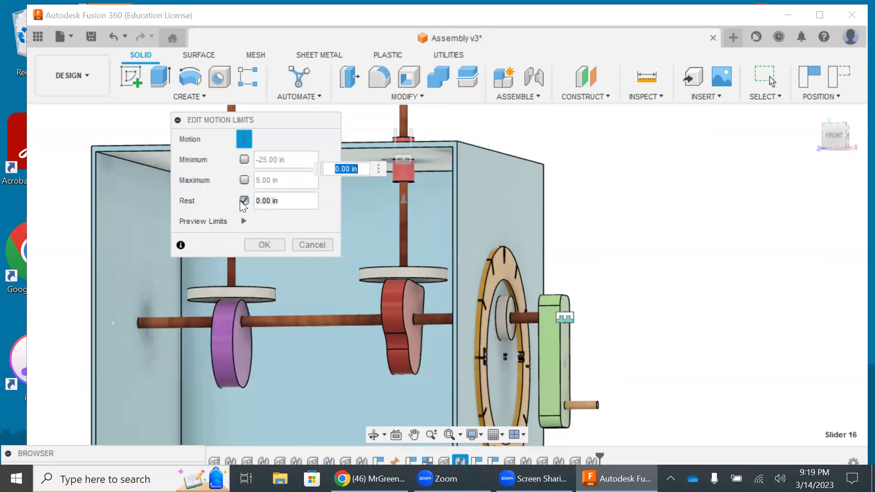
drag(255, 201, 272, 203)
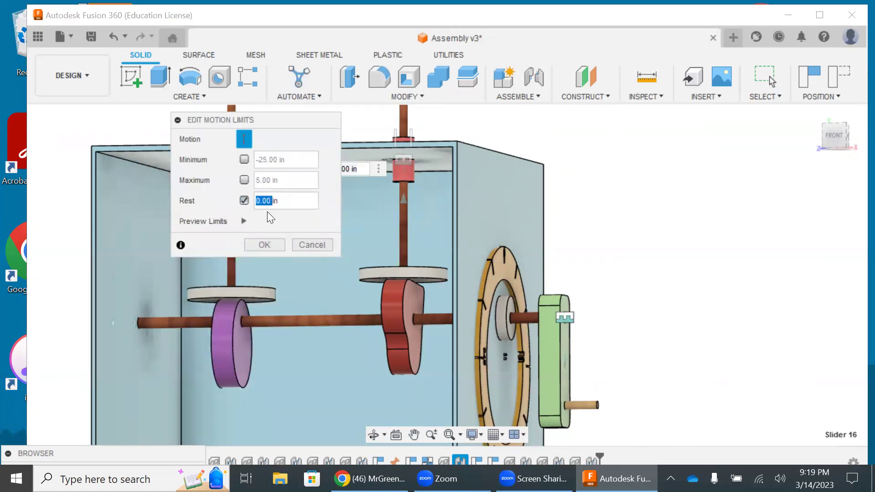
text(-1.7)
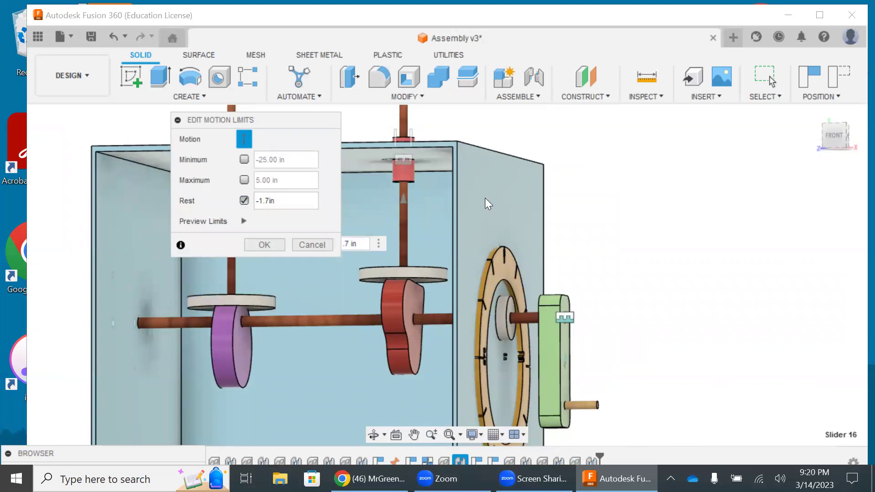
drag(838, 142, 828, 137)
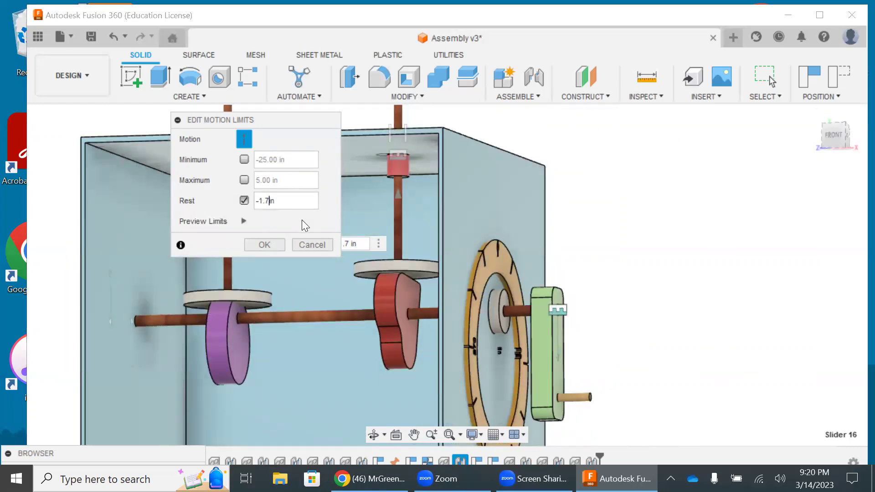
text(5)
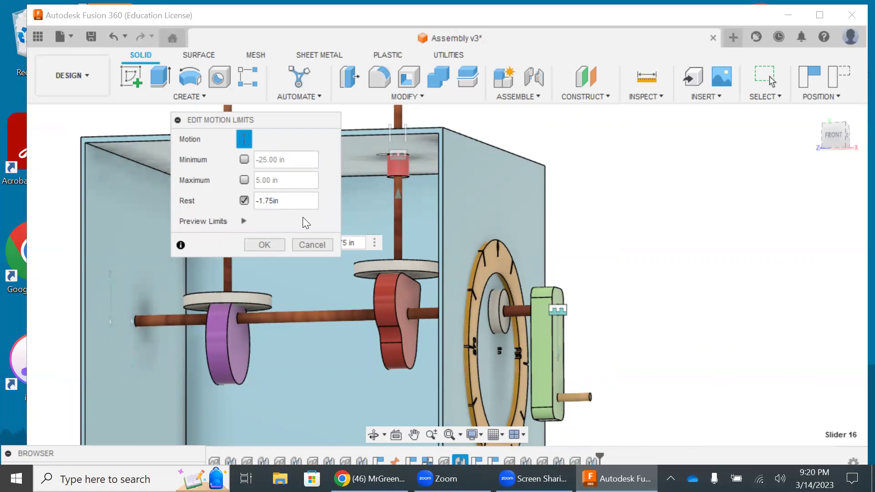
click(265, 240)
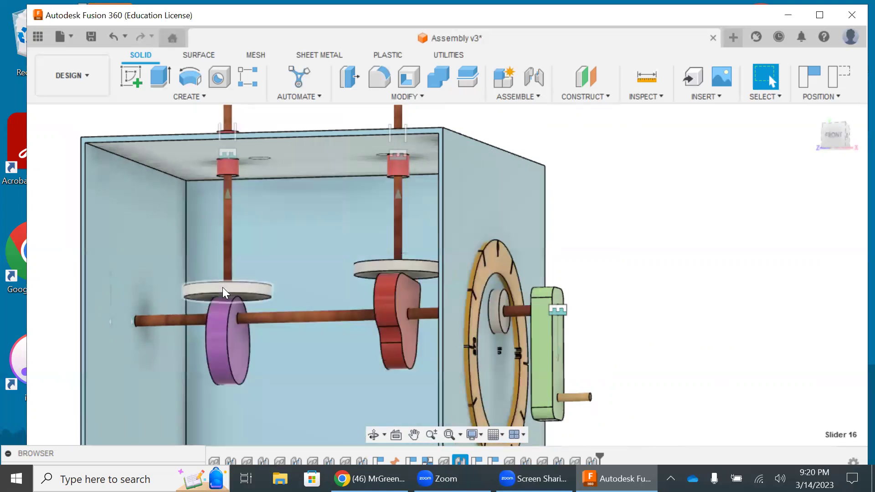
- Show the Browser at the top-left and expand its Joints folder
scroll(683, 260, down, 5)
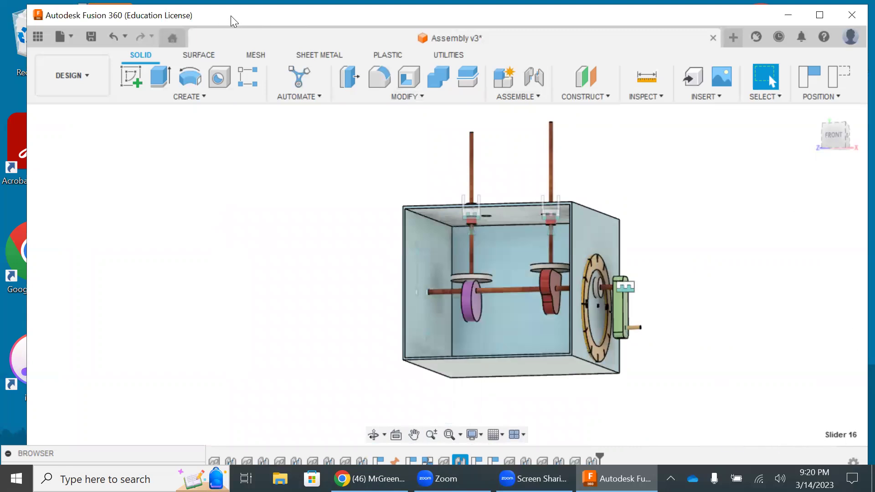
drag(231, 16, 333, 23)
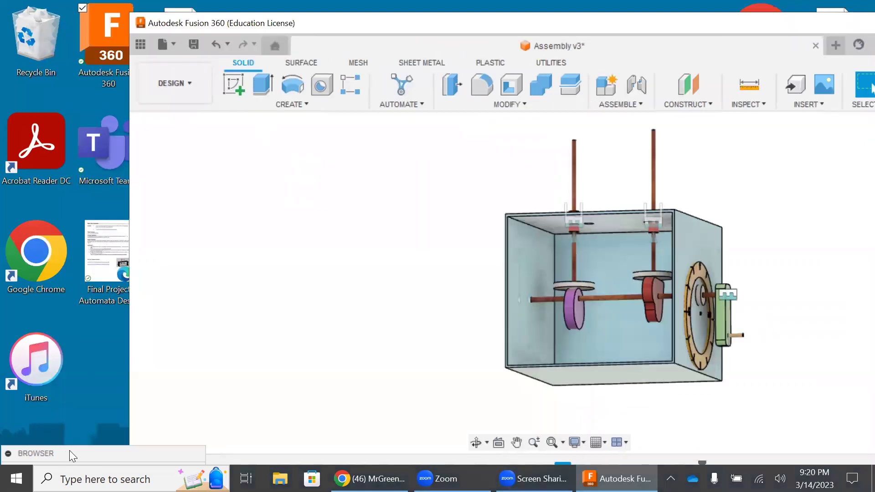
drag(217, 223, 218, 58)
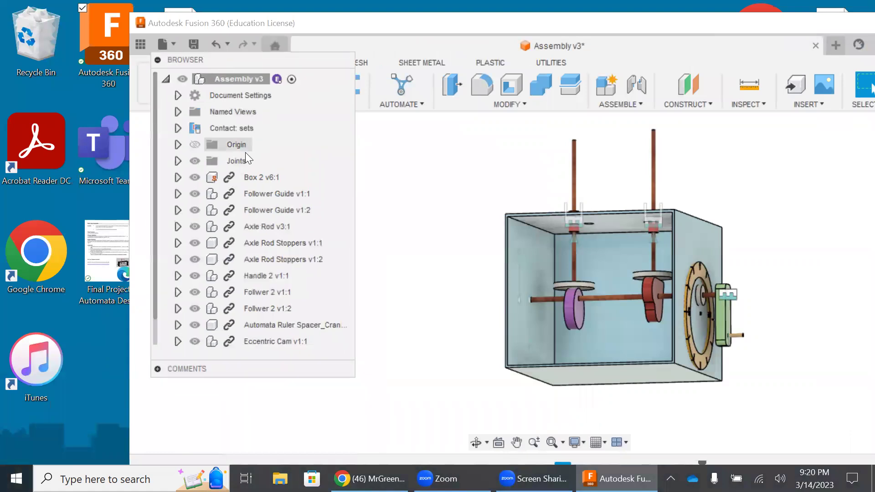
click(177, 161)
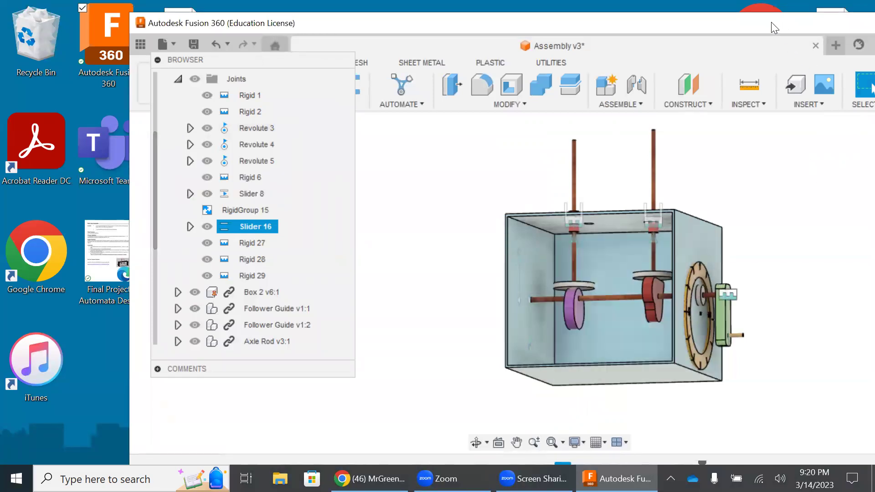
- Animate the joint relationships driven by Revolute 3
drag(771, 22, 662, 32)
drag(827, 164, 831, 170)
right_click(267, 125)
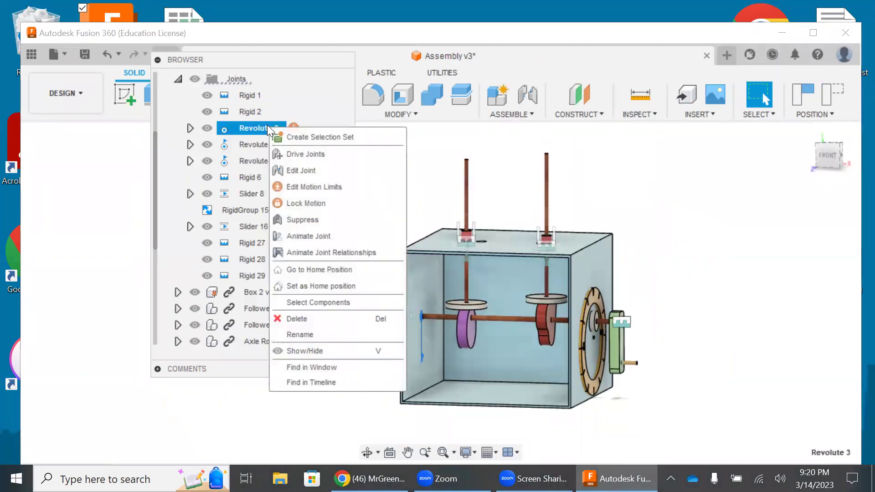
click(301, 248)
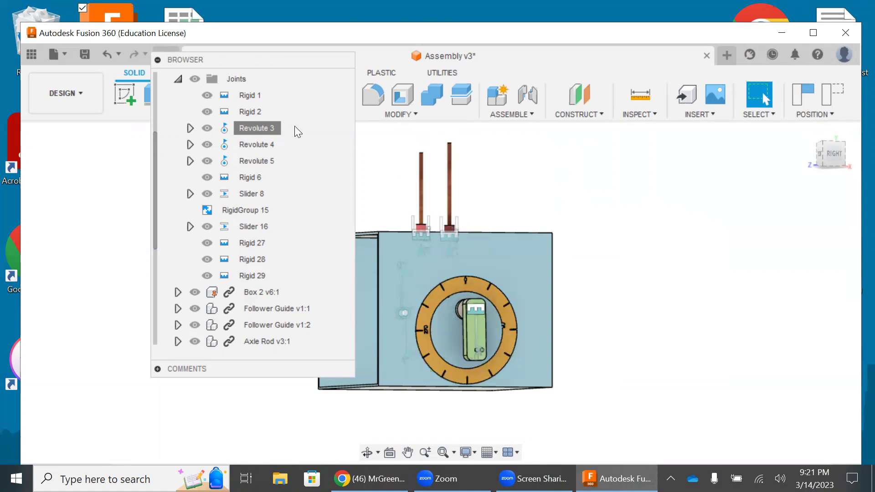
- Dock the Browser at the left edge and view the box from the Right
drag(272, 61, 135, 103)
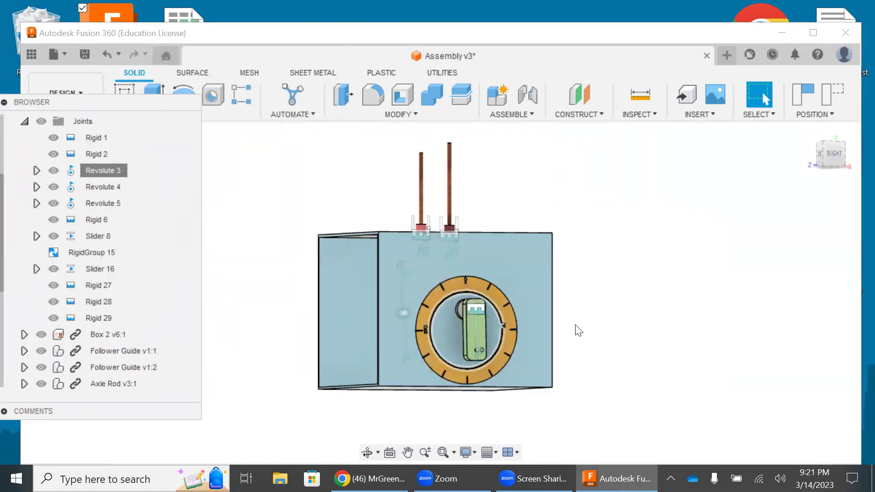
click(828, 156)
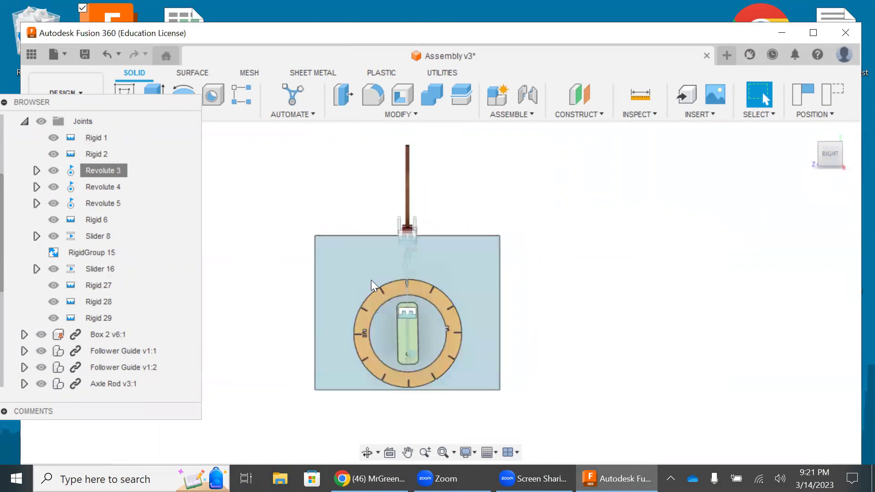
scroll(432, 324, up, 5)
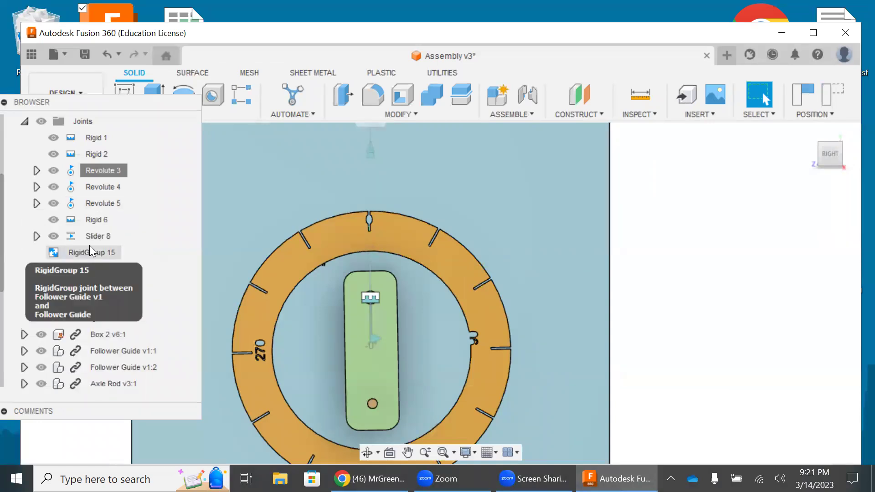
- Edit the Revolute 5 joint and change its type to Rigid
right_click(104, 205)
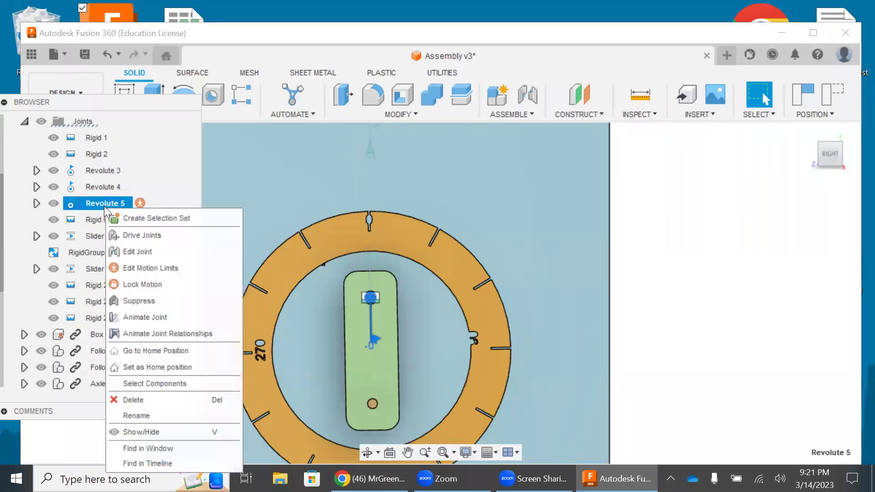
click(129, 248)
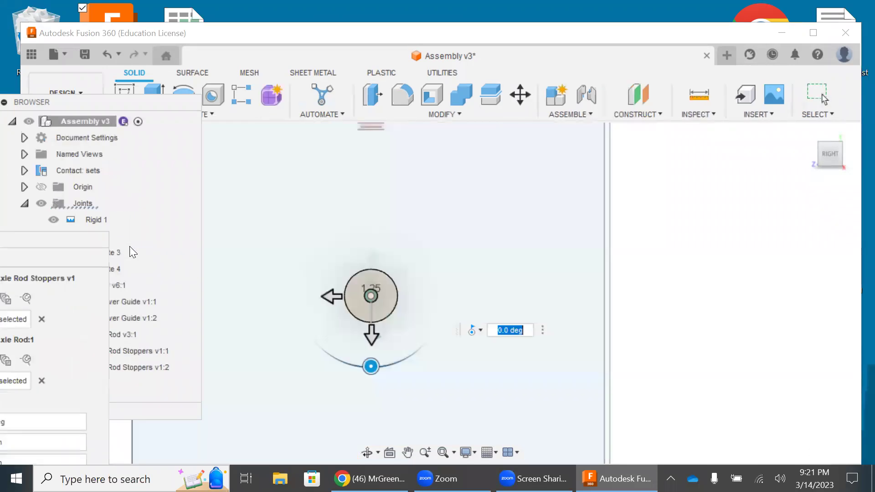
click(481, 331)
click(481, 347)
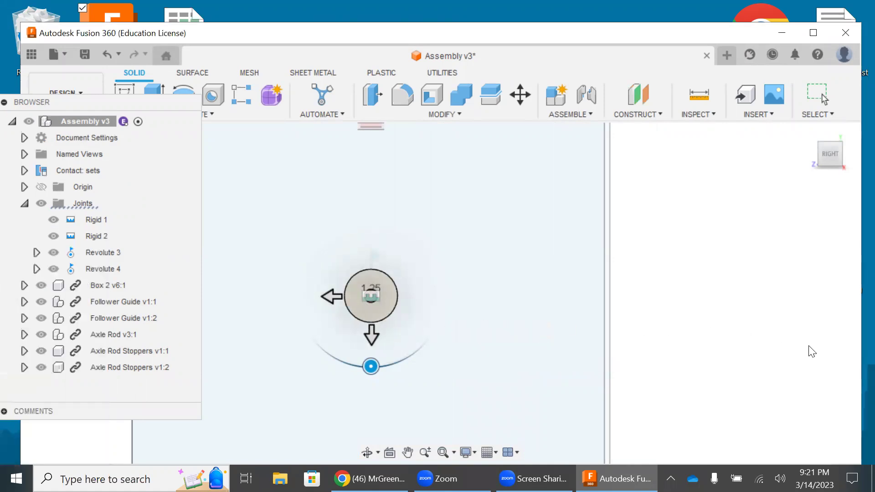
key(Return)
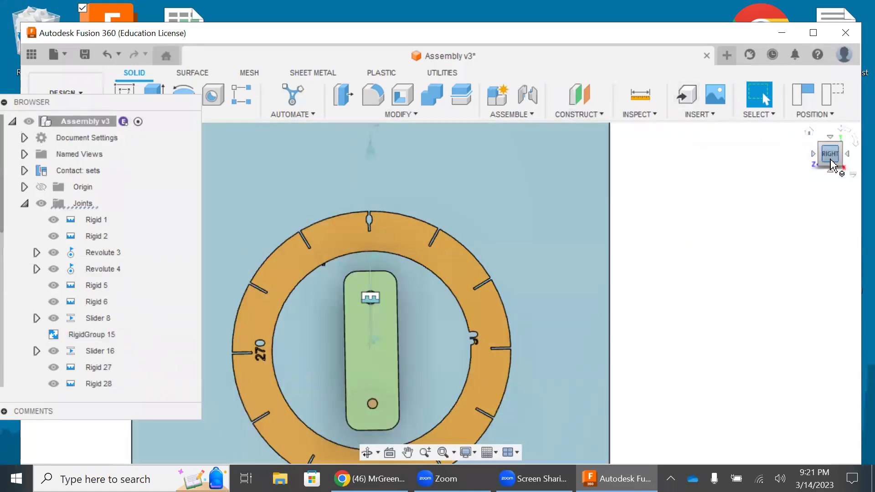
- Test-animate the mechanism from the Revolute 3 joint, then stop the animation
click(831, 163)
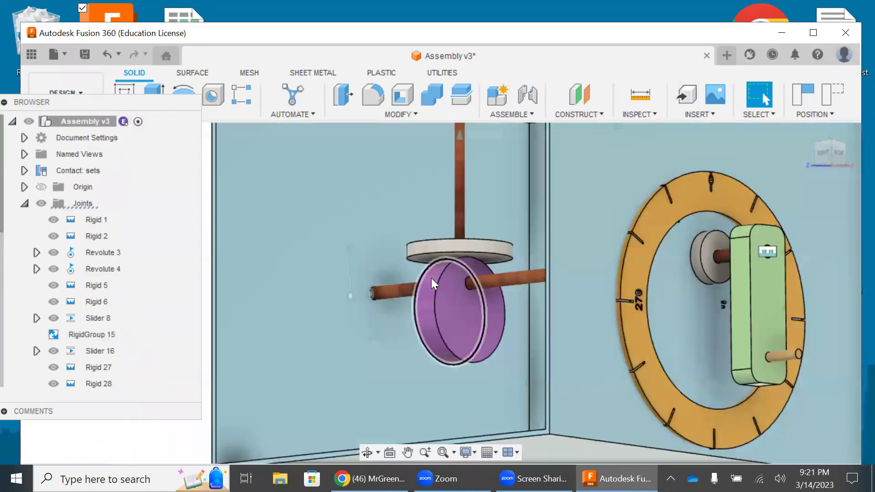
scroll(428, 268, down, 5)
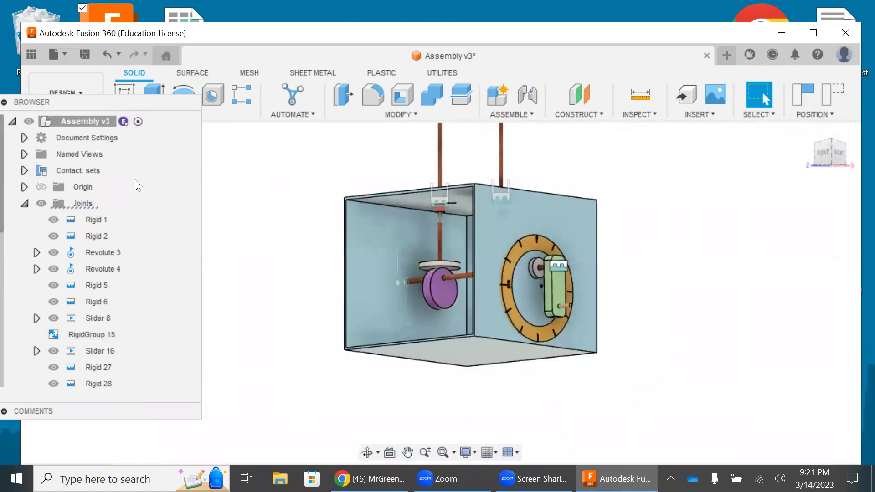
drag(46, 100, 131, 107)
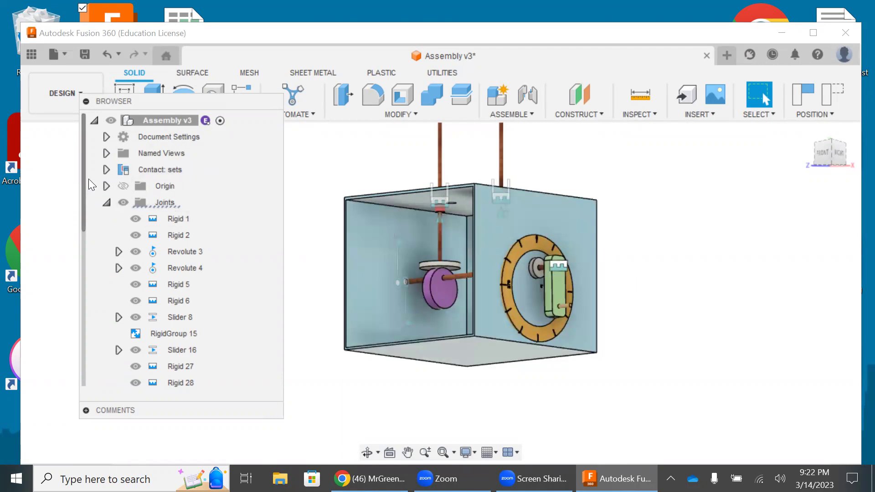
right_click(190, 250)
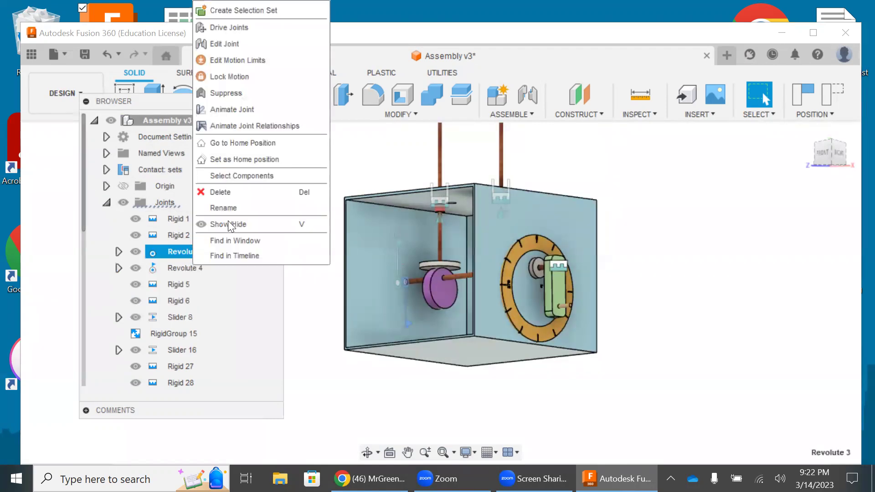
click(225, 130)
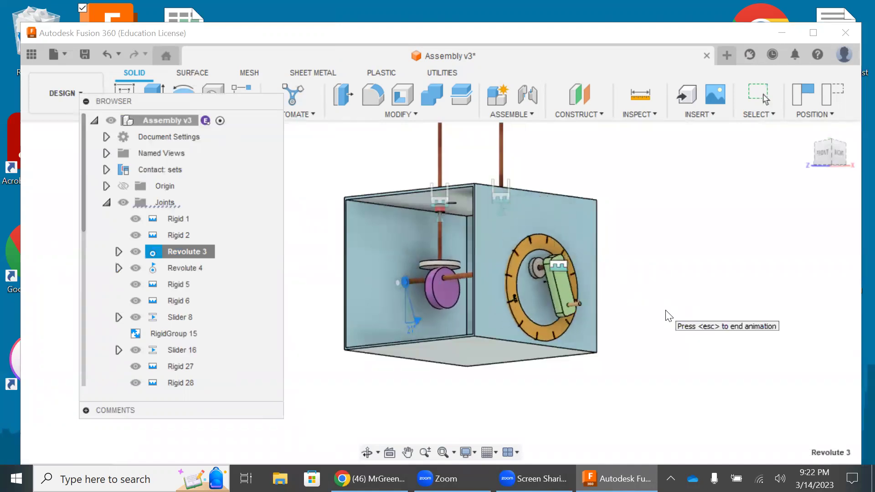
key(Escape)
- Show the whole box assembly in the ViewCube's FRONT view
scroll(619, 284, up, 5)
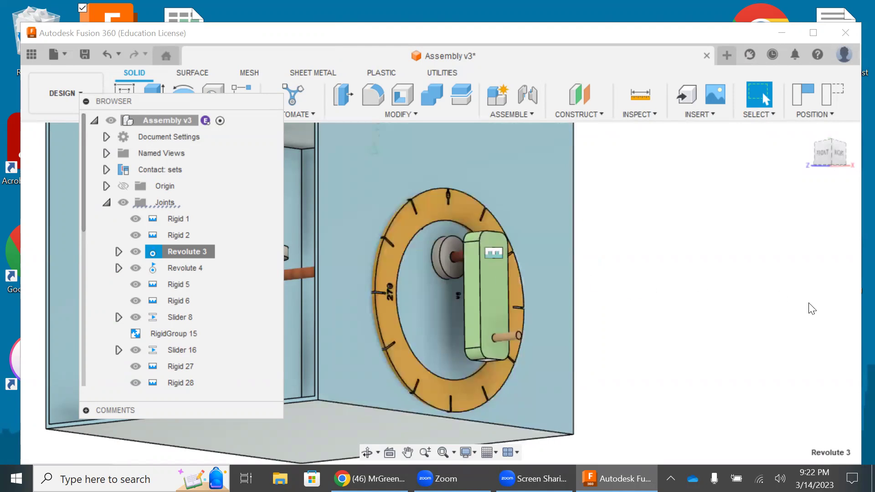
scroll(802, 292, down, 3)
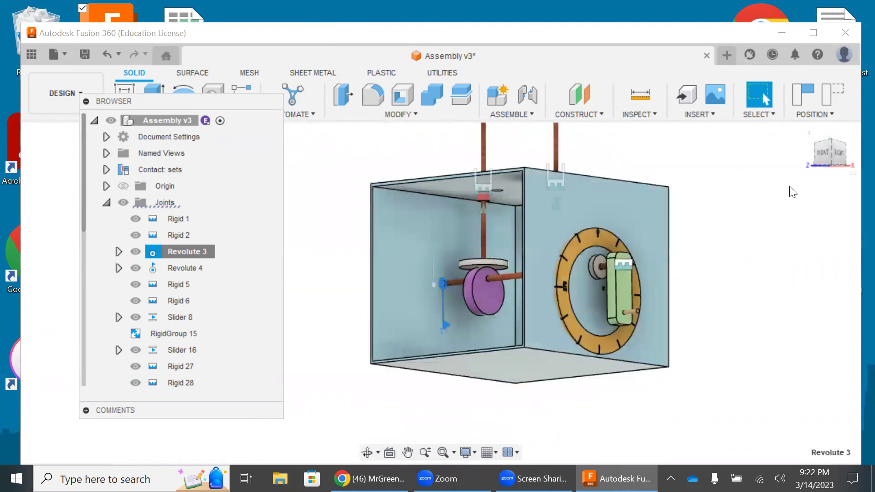
drag(818, 159, 774, 219)
click(828, 156)
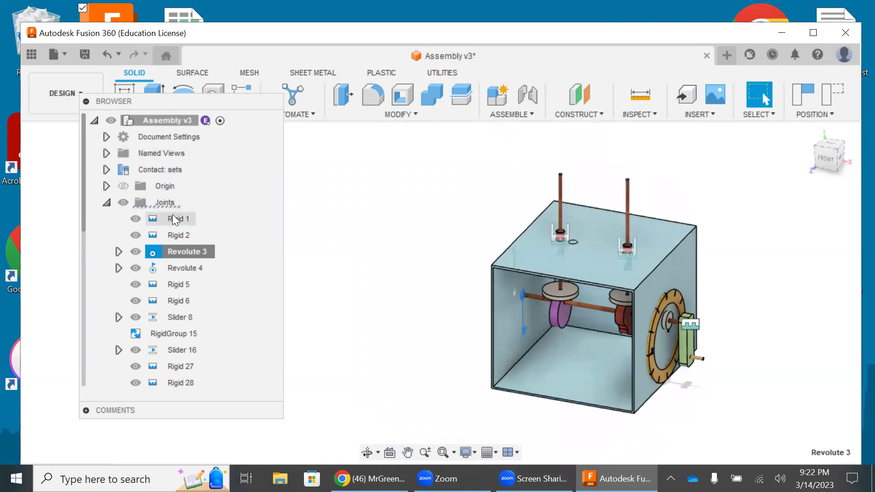
- Animate Revolute 3 again, inspecting both cams driving the follower discs, then end it
right_click(174, 250)
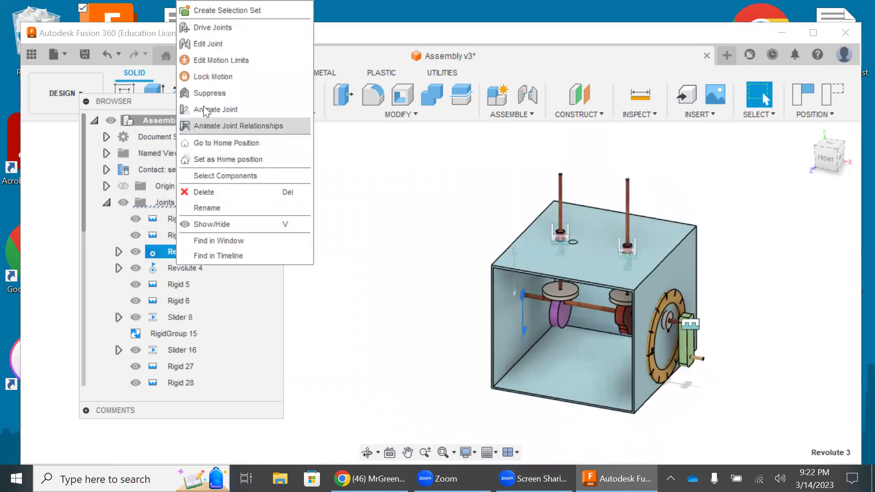
click(208, 123)
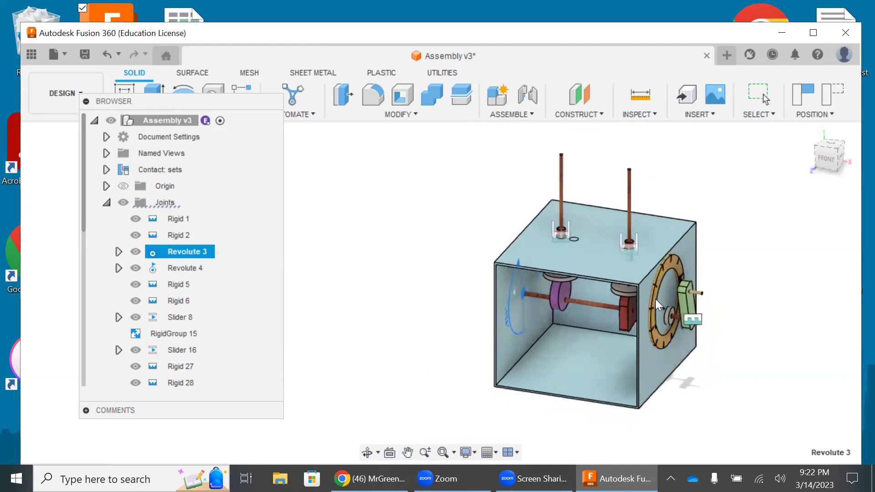
scroll(629, 233, up, 5)
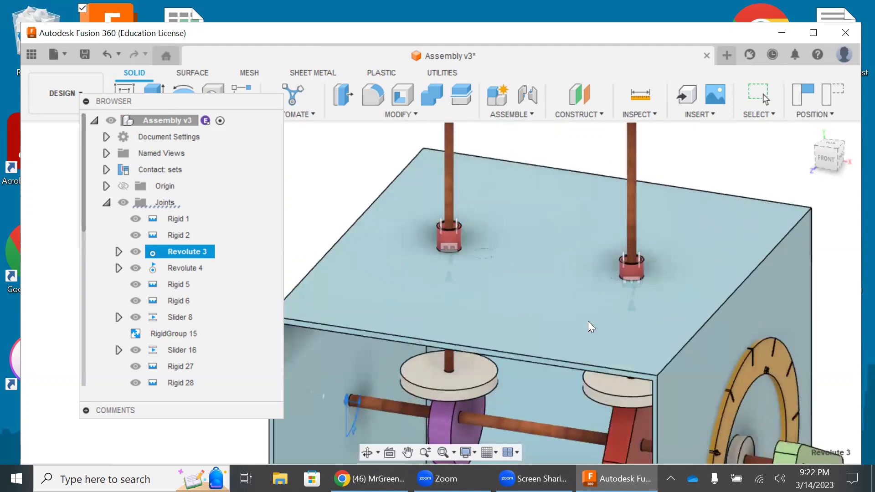
click(408, 451)
drag(537, 325, 539, 354)
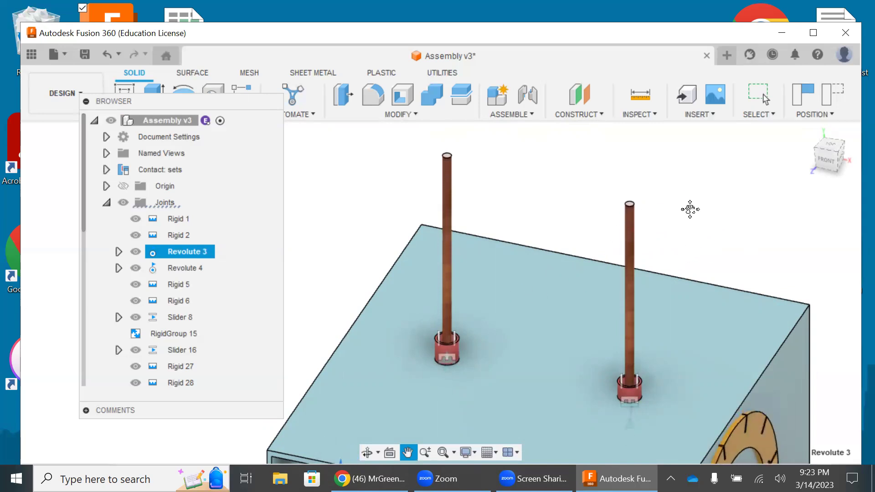
scroll(690, 209, down, 5)
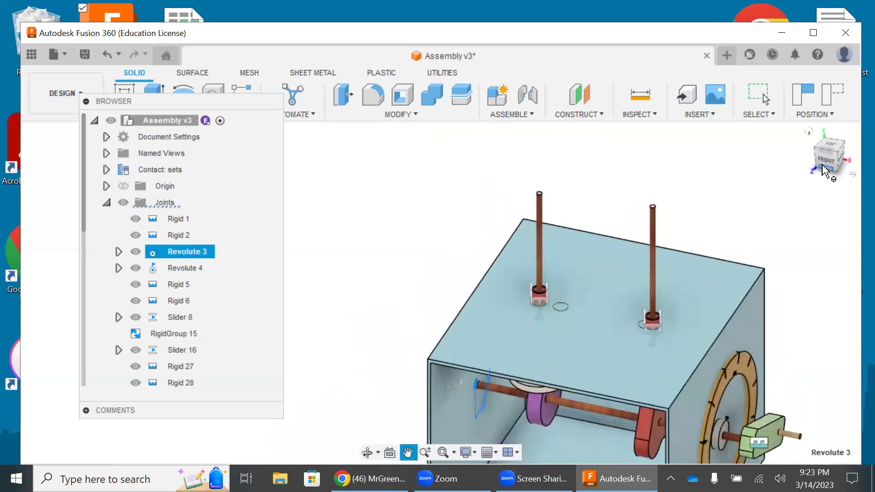
mouse_move(824, 172)
mouse_down()
mouse_move(851, 160)
mouse_move(771, 193)
mouse_move(784, 175)
mouse_up()
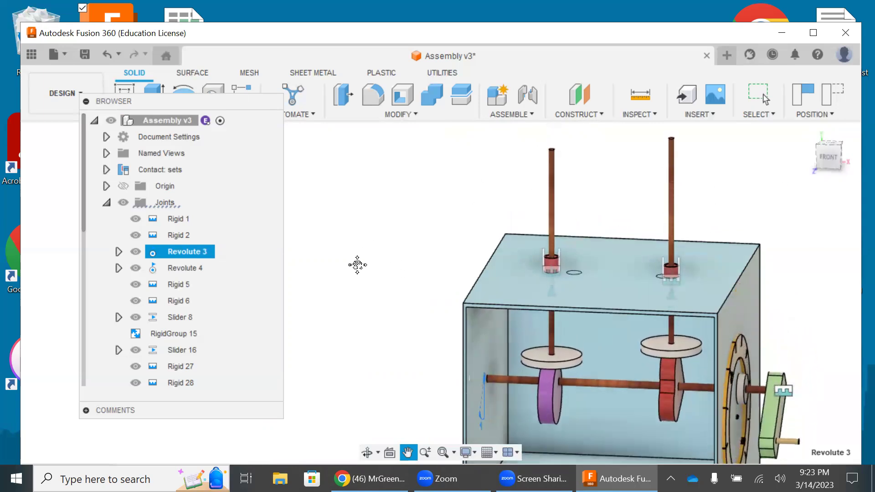
scroll(410, 228, down, 3)
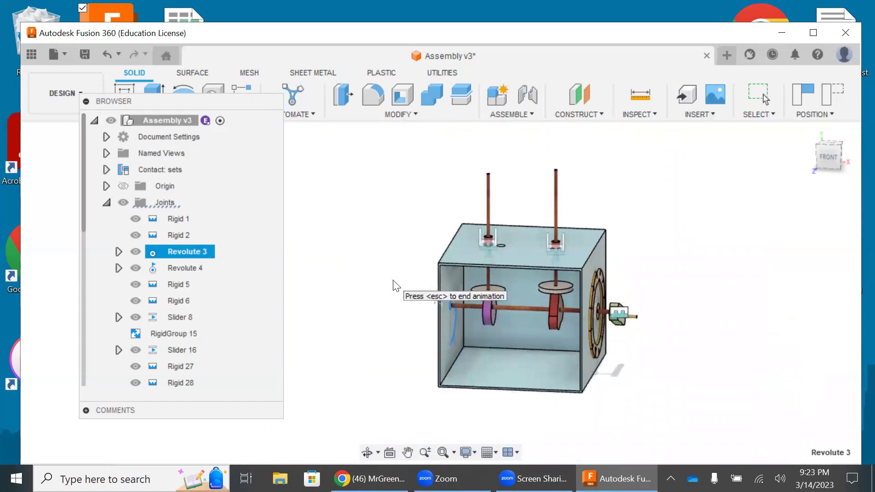
key(Escape)
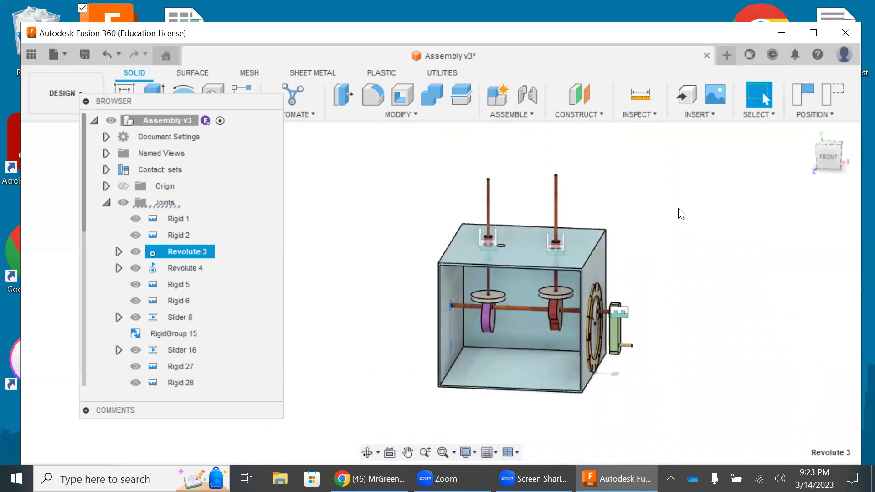